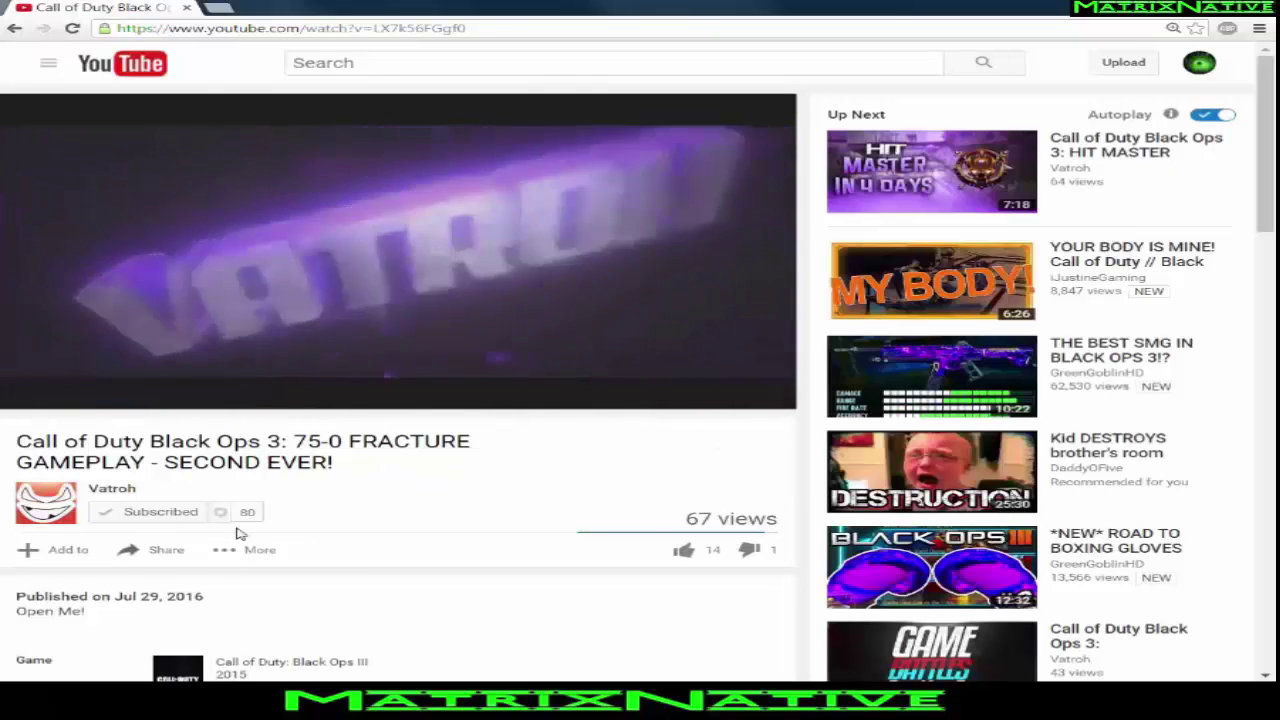
- Add this Vatroh video to a new public playlist named 'Vatroh'
click(57, 549)
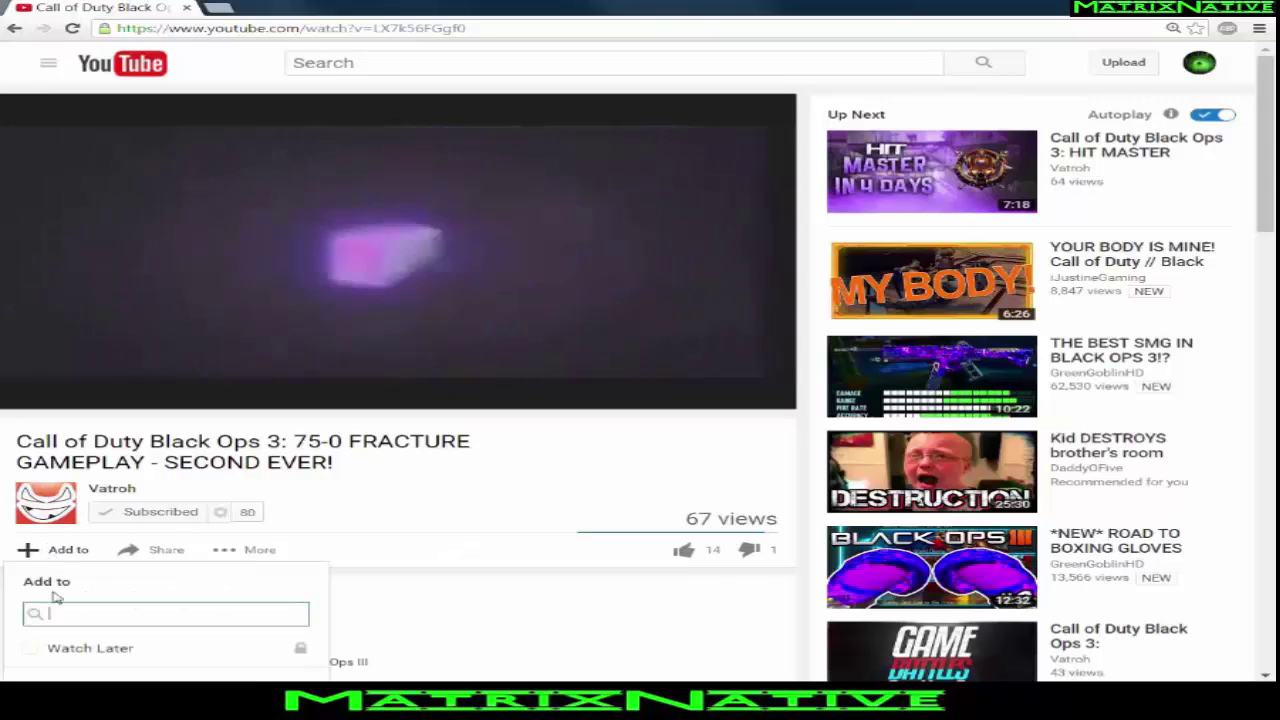
click(73, 611)
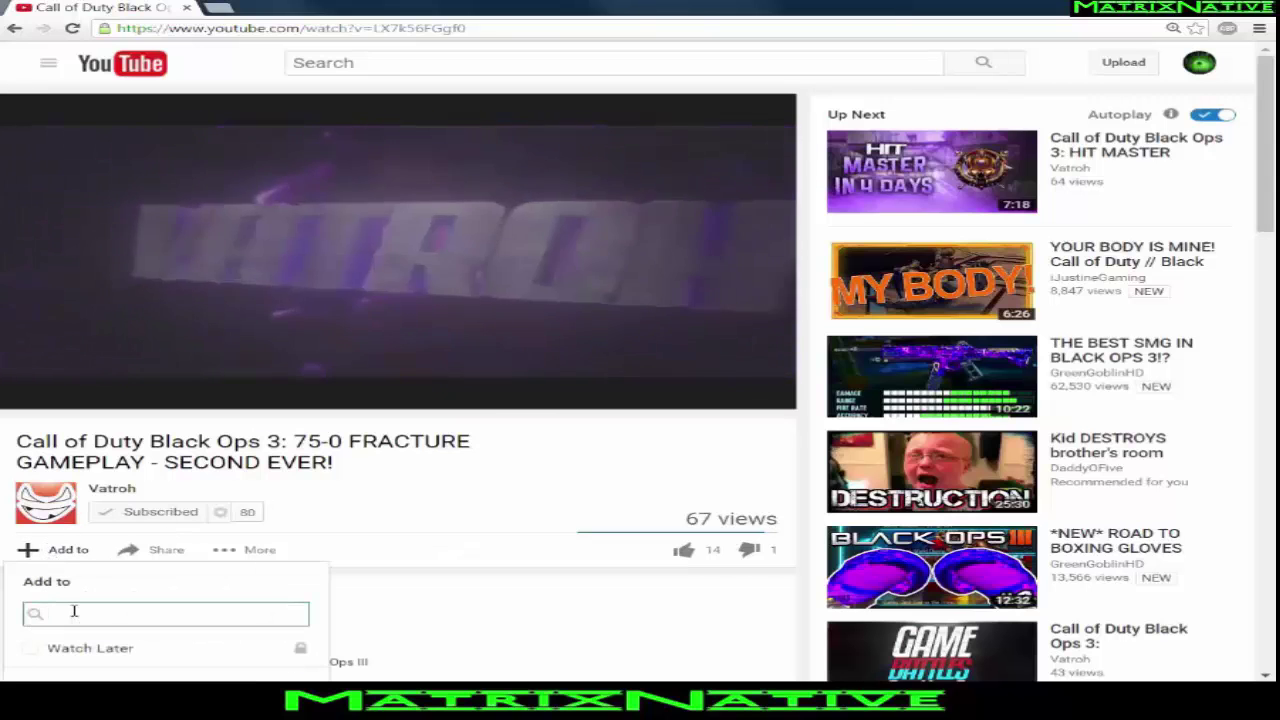
text(Va)
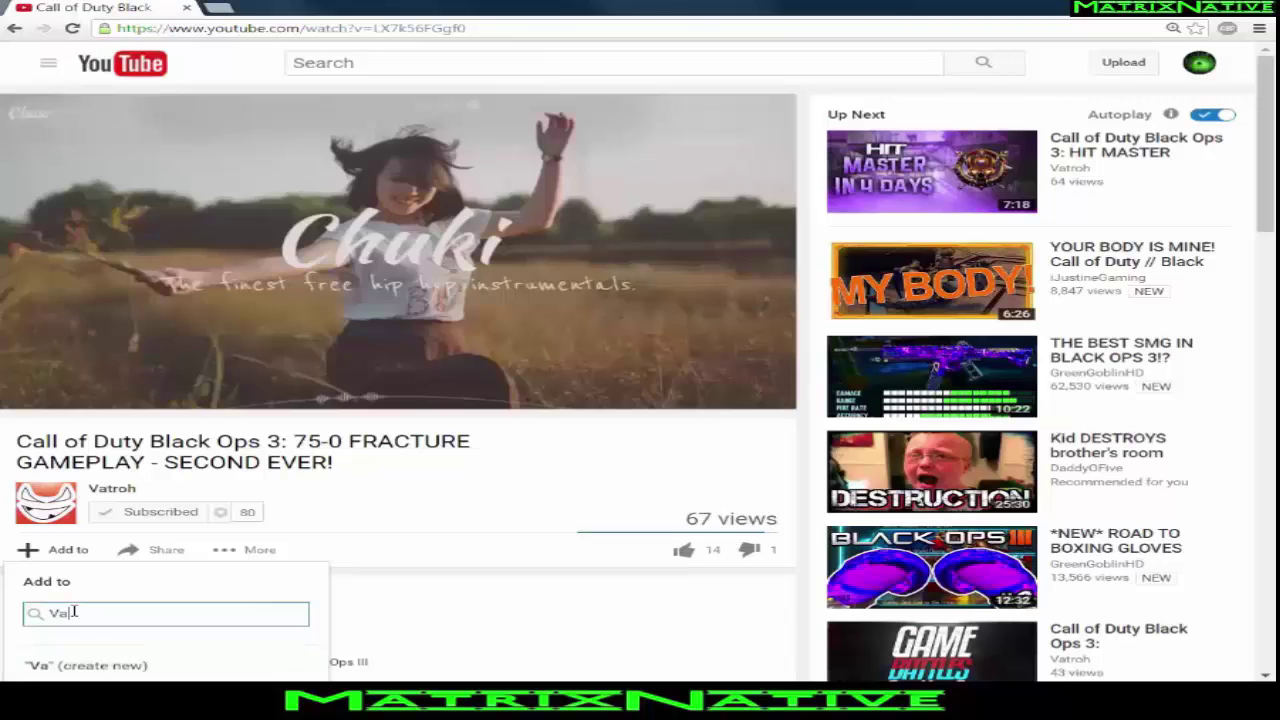
text(troh)
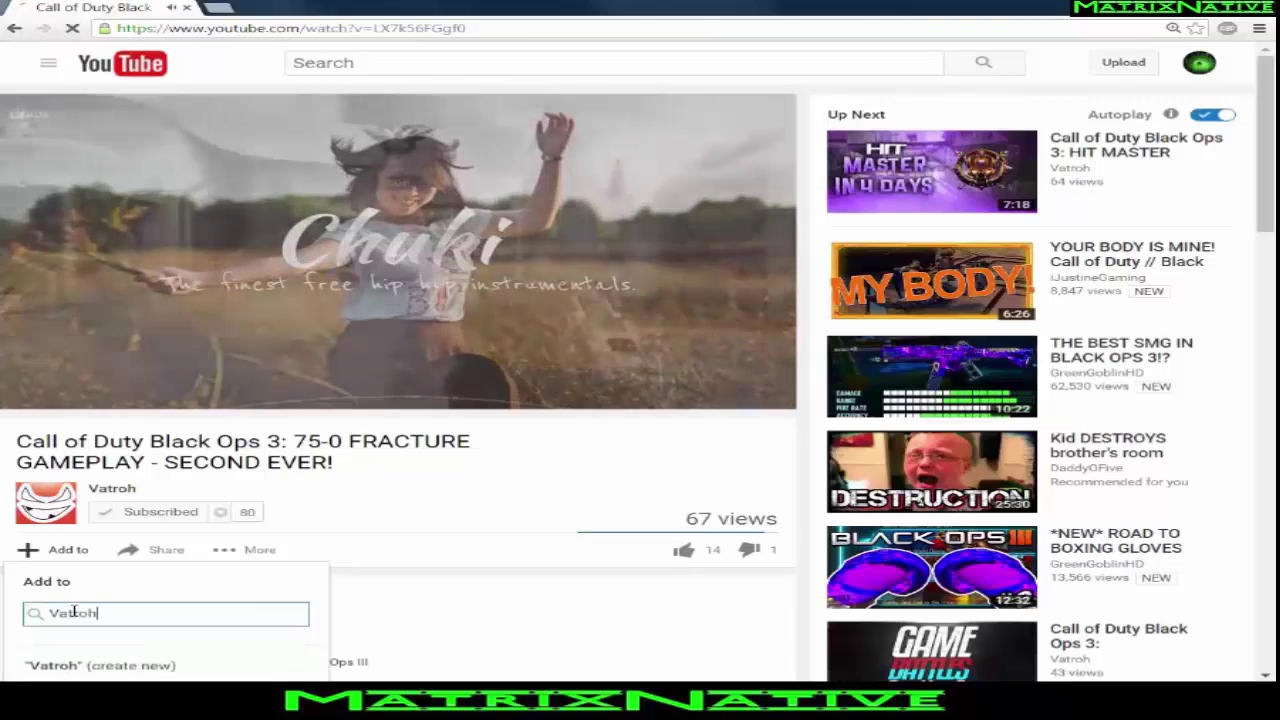
click(92, 666)
scroll(100, 669, down, 3)
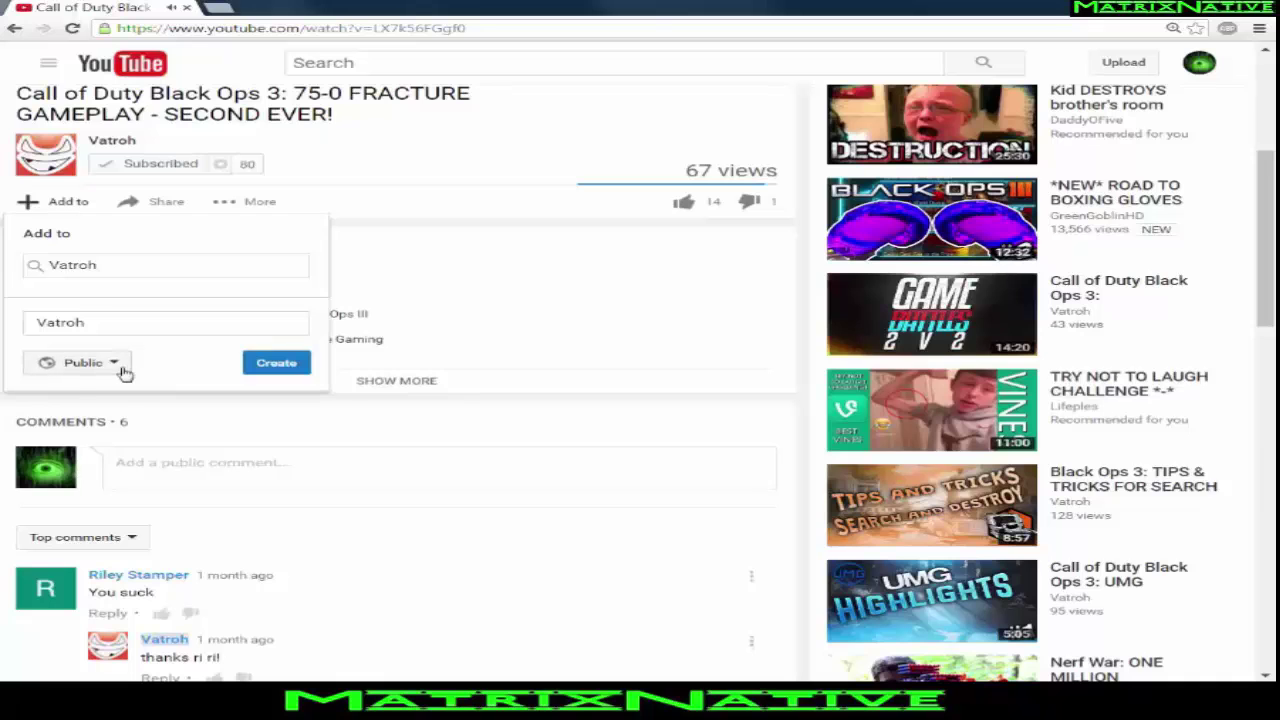
click(84, 363)
click(126, 372)
click(295, 367)
- Confirm the video is checked under Vatroh, then go back to the Mevei channel page
scroll(300, 385, up, 4)
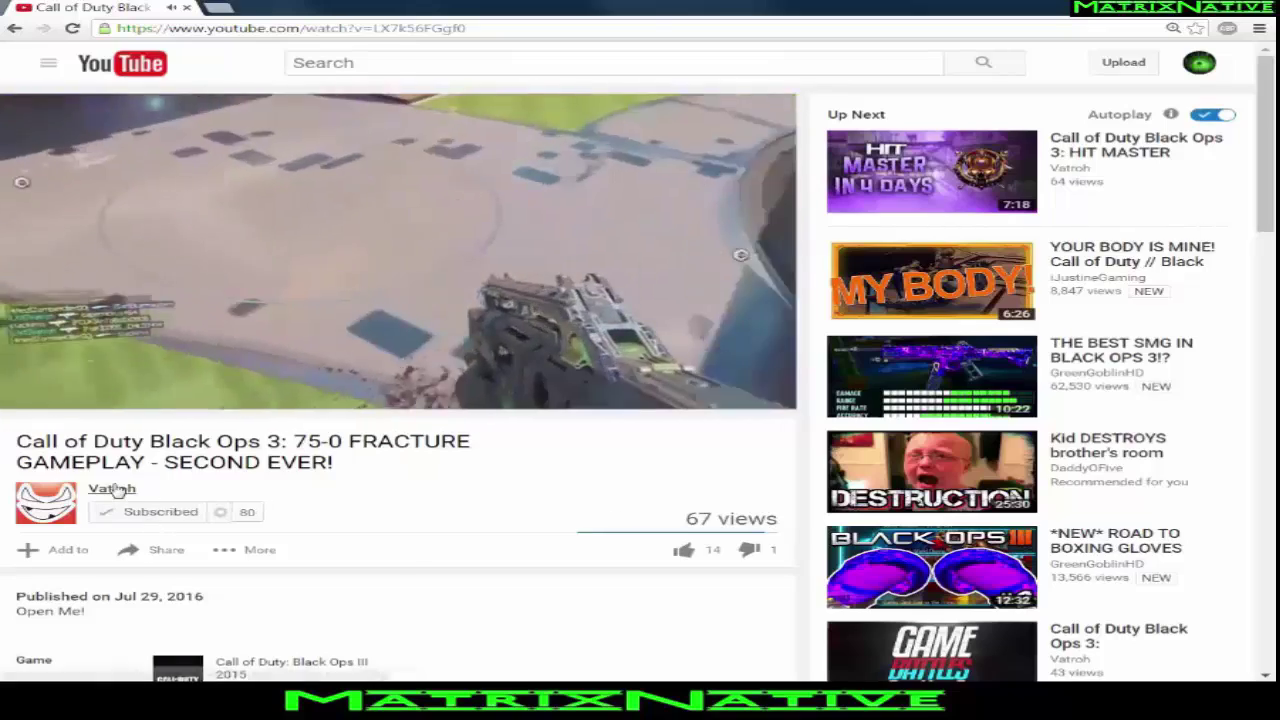
click(68, 550)
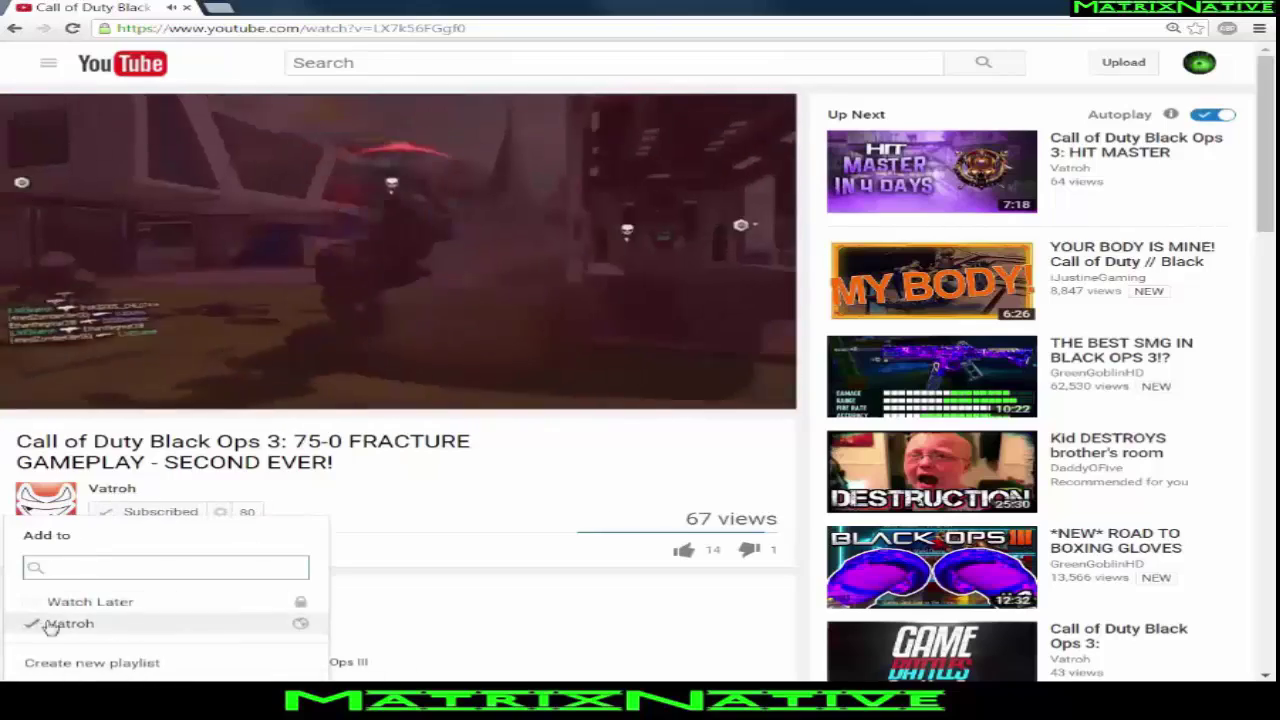
click(412, 485)
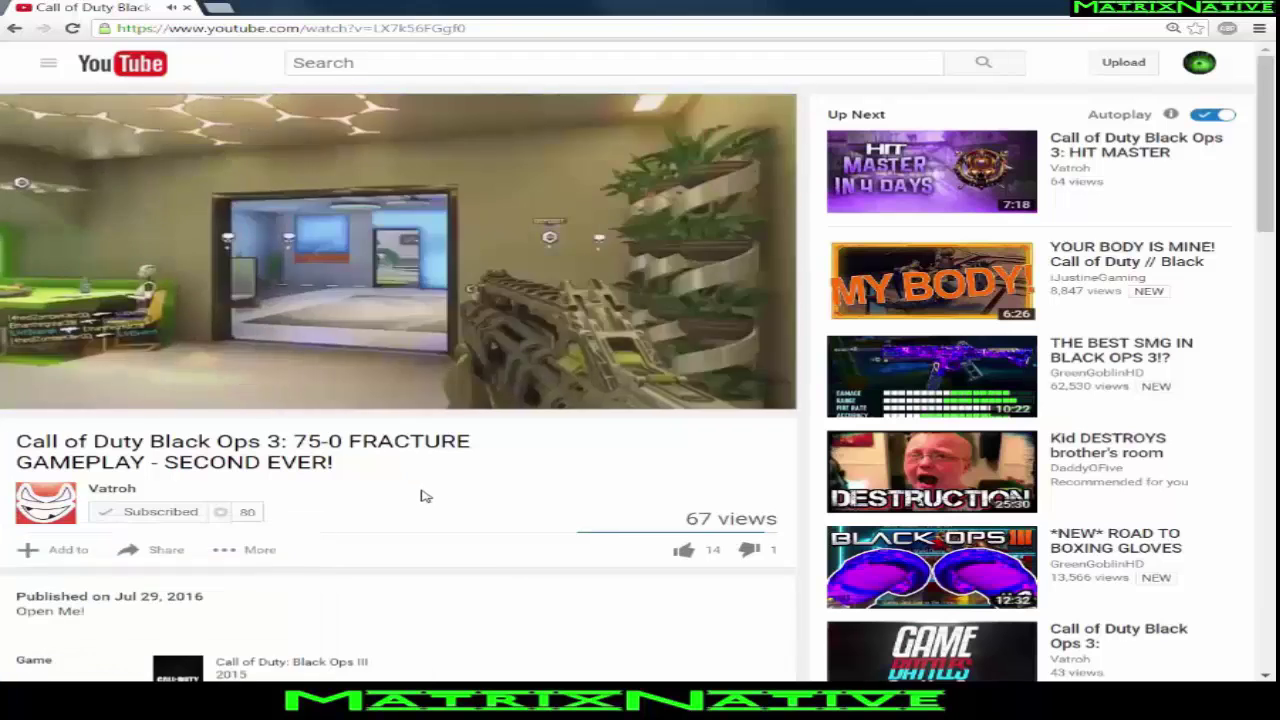
key(alt+Left)
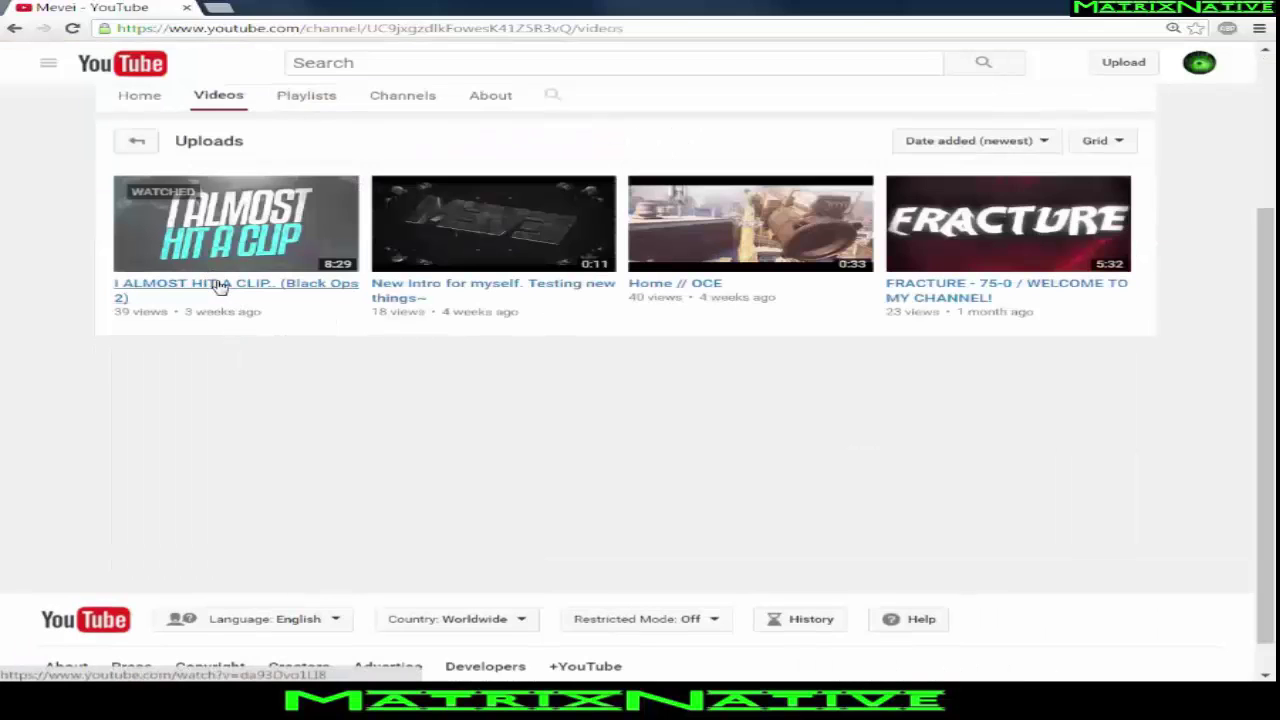
- Save the 'I ALMOST HIT A CLIP..' video to a new public playlist named 'Mevei'
click(222, 287)
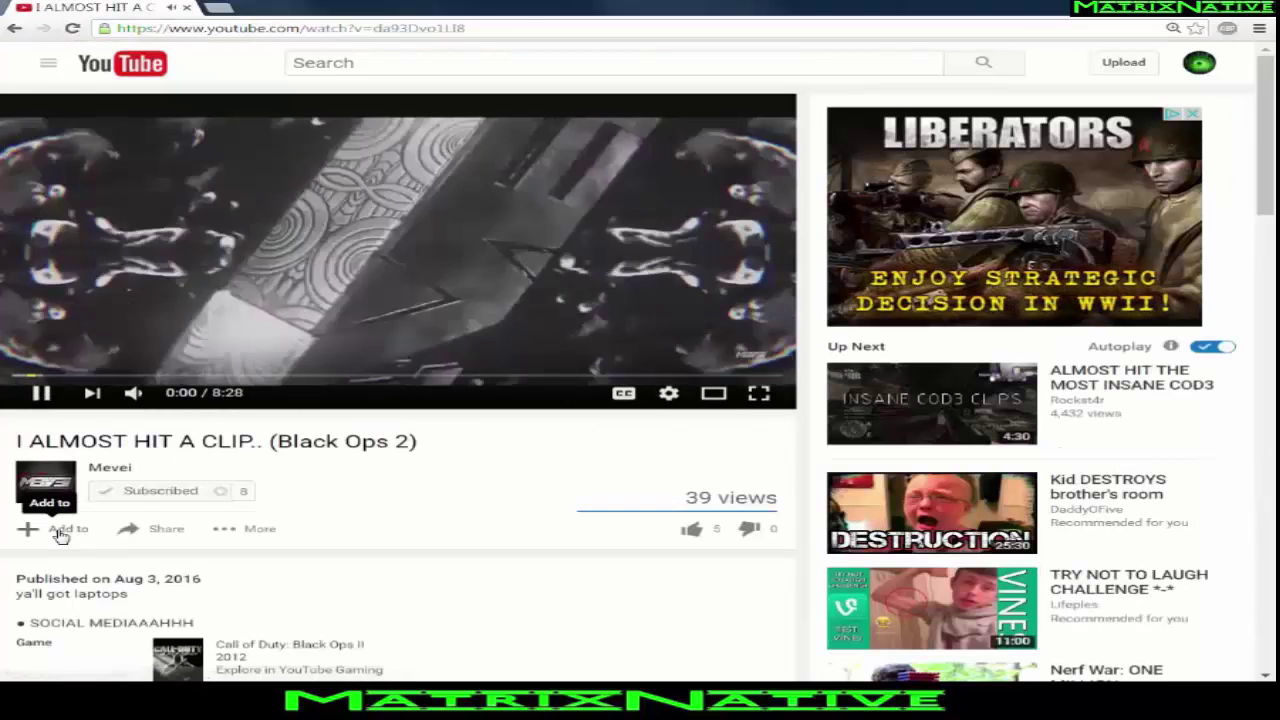
click(60, 534)
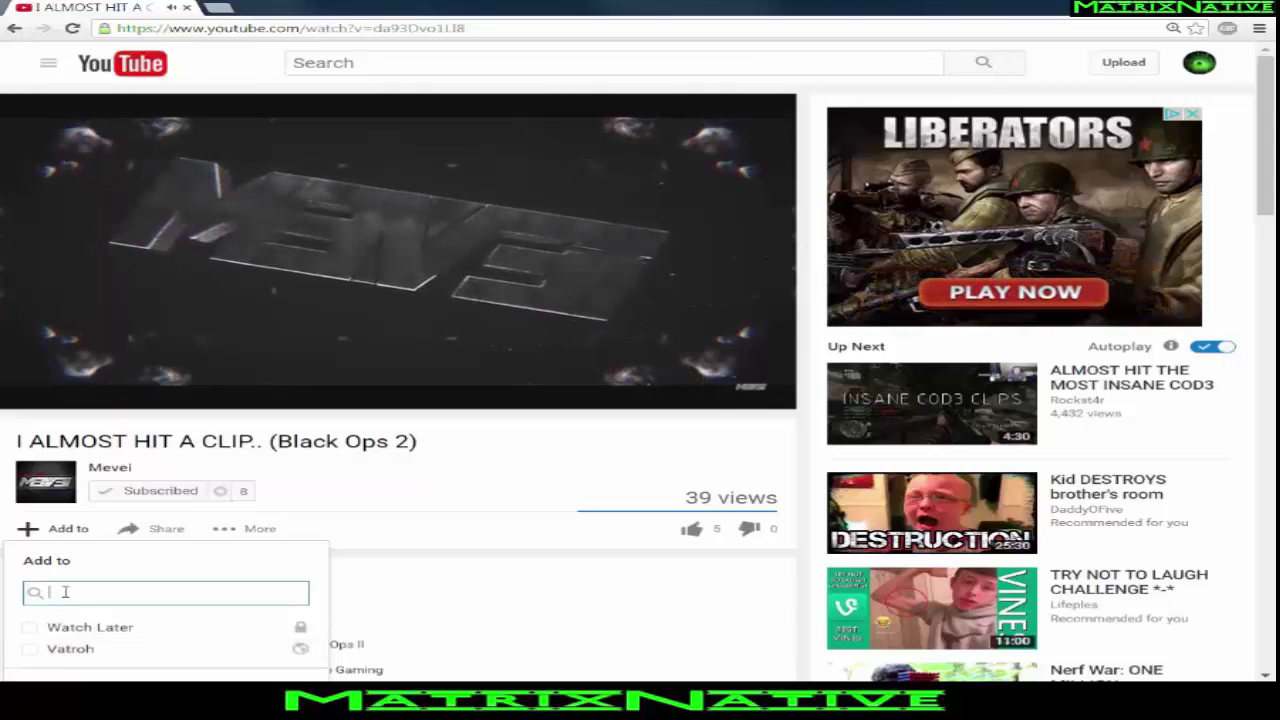
text(M)
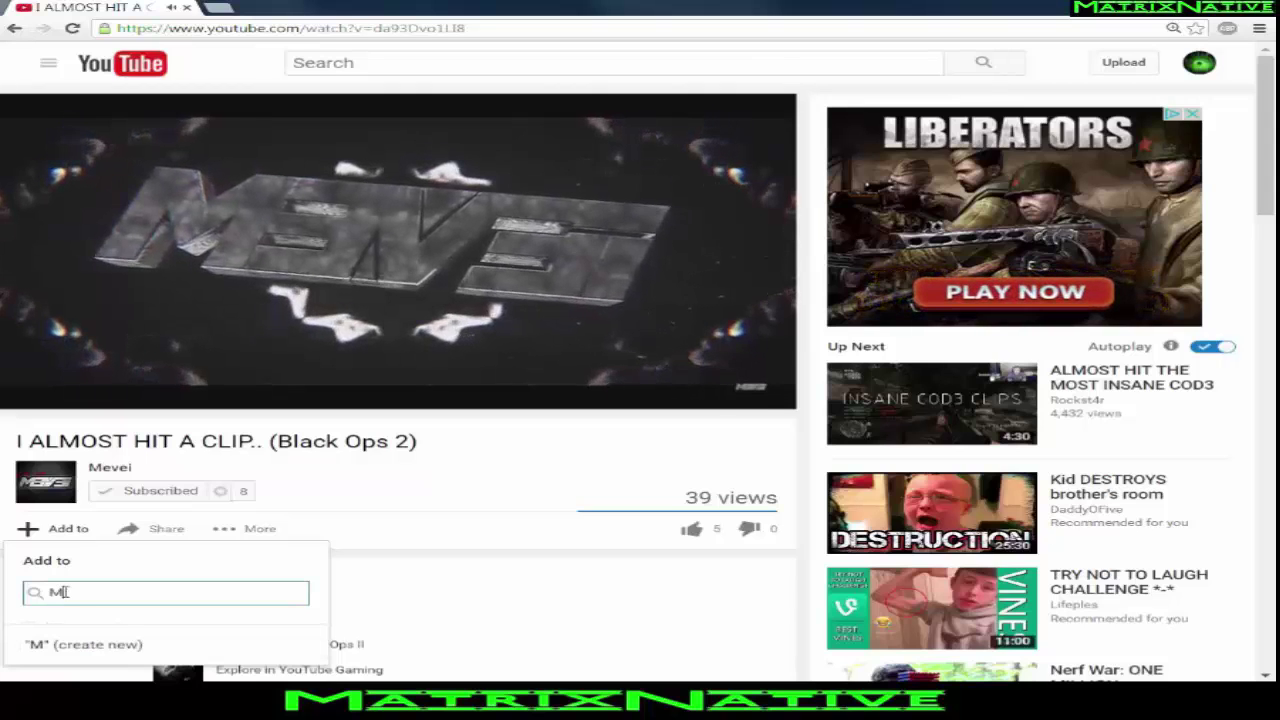
text(evei)
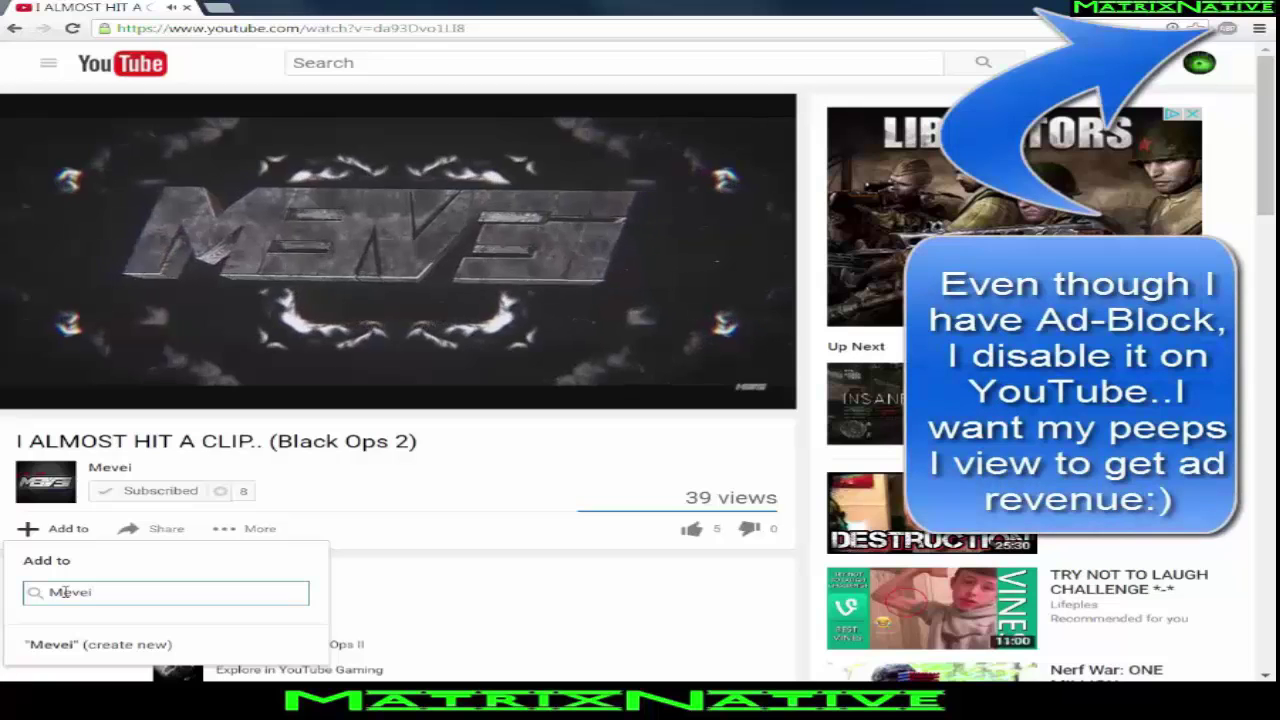
scroll(200, 630, down, 1)
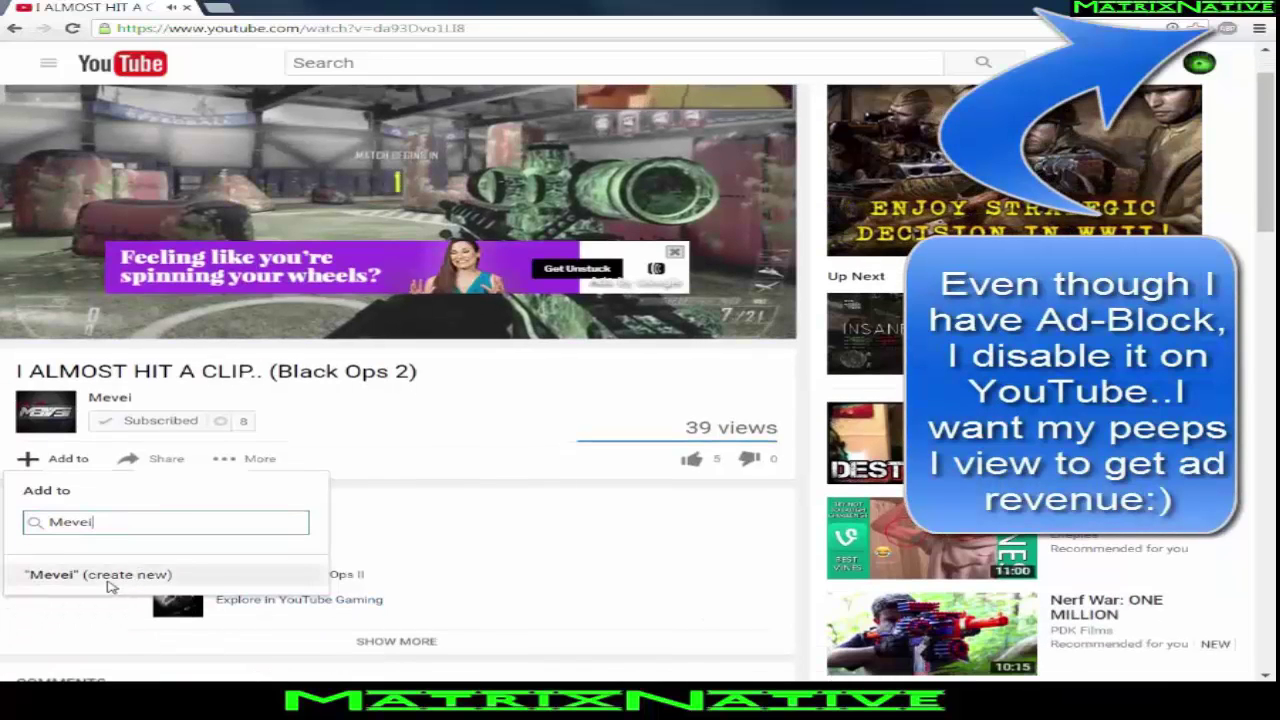
click(110, 580)
click(108, 630)
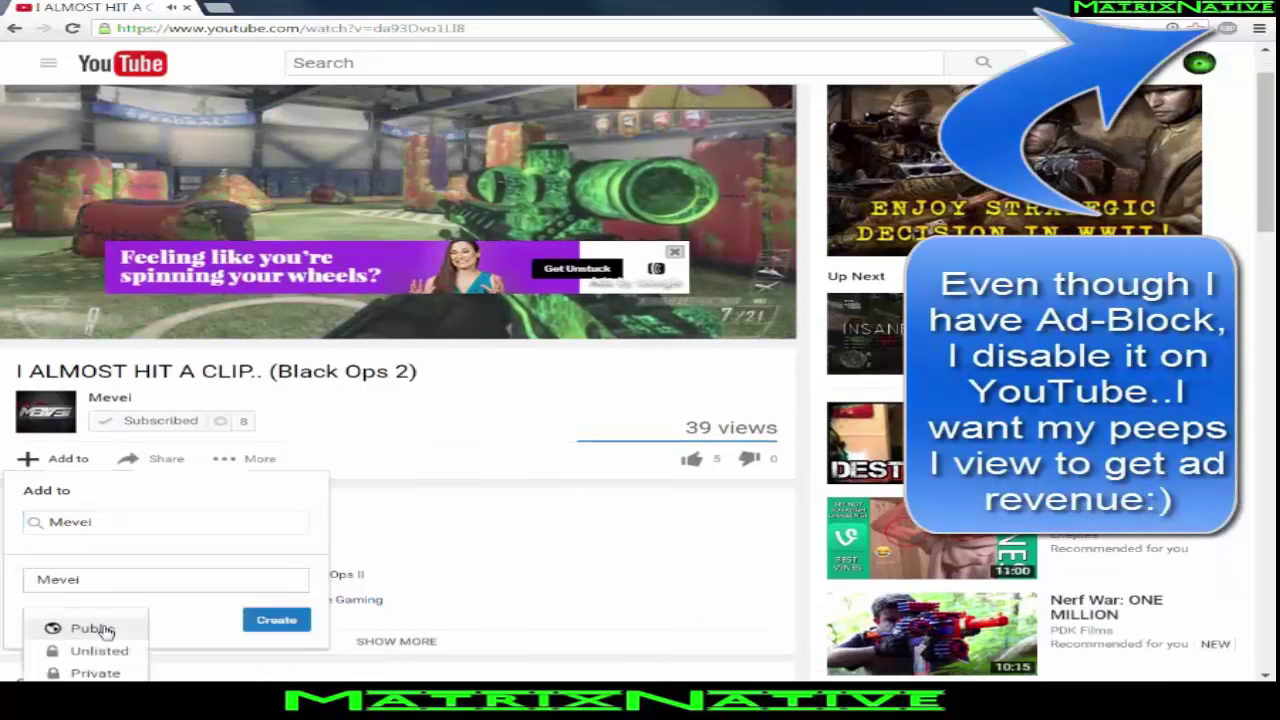
click(100, 628)
click(277, 620)
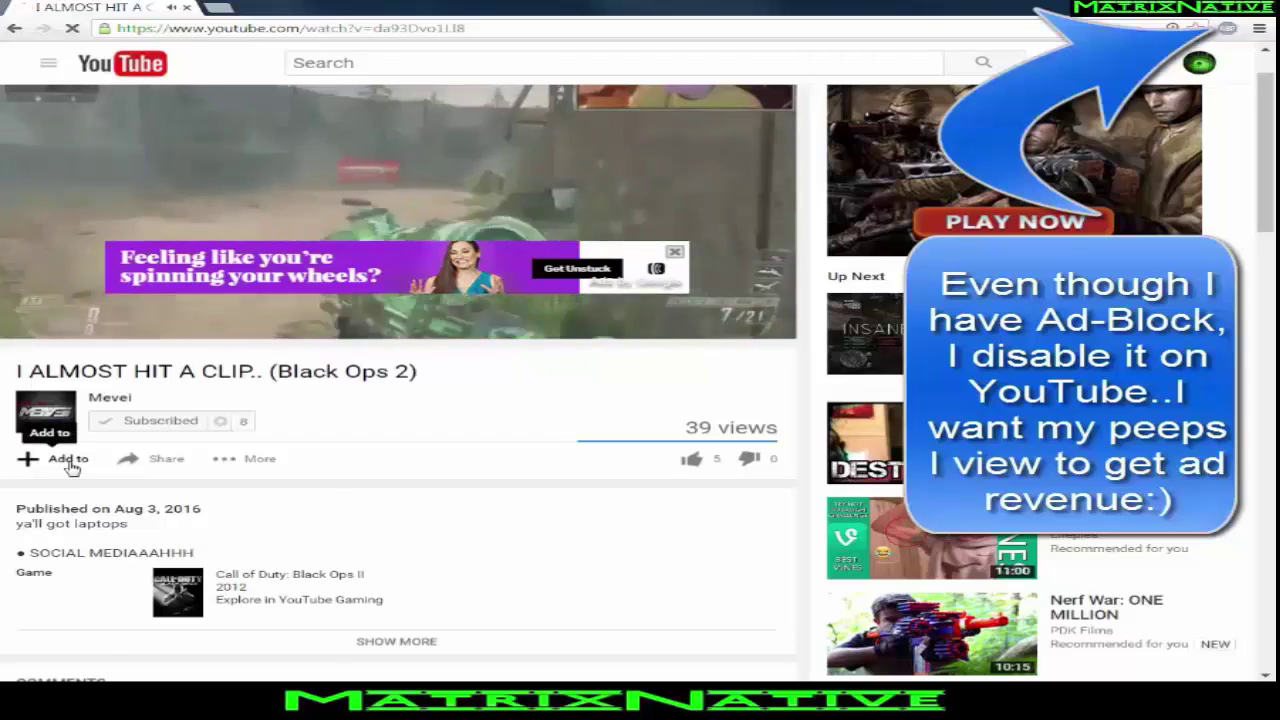
- Verify the clip is in Mevei, then go back to the KryptHD channel page
click(68, 459)
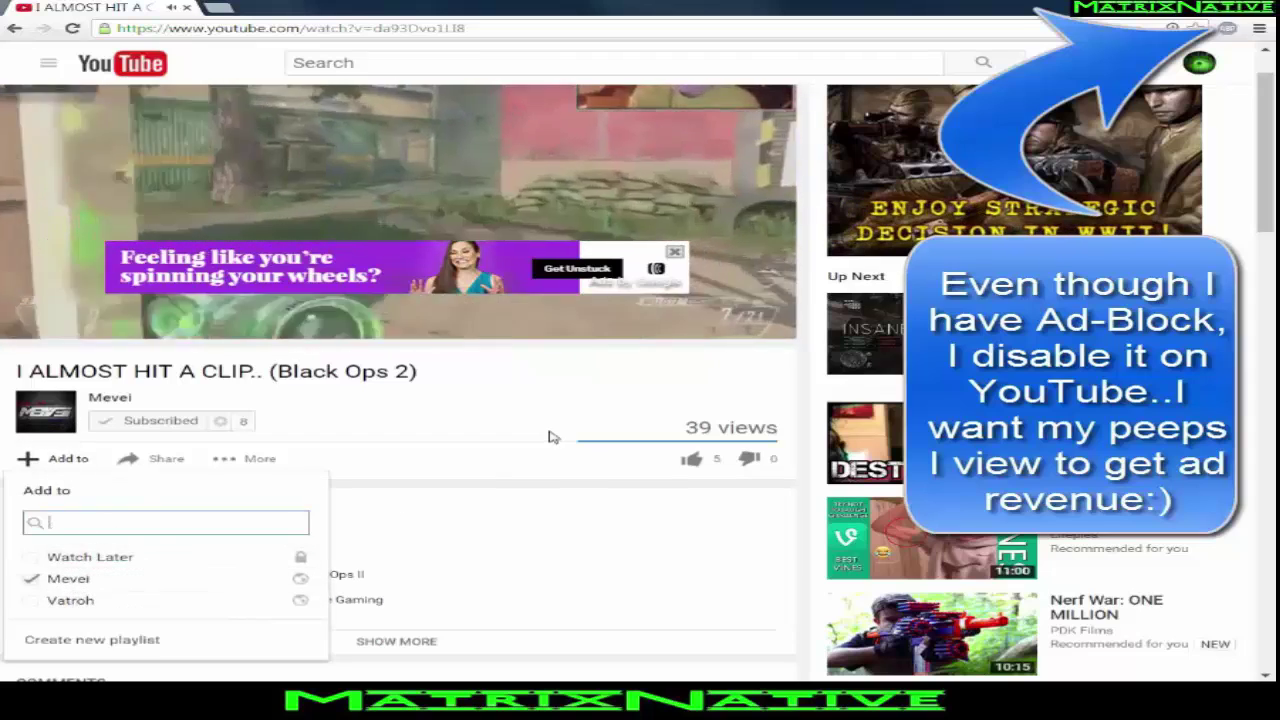
click(463, 430)
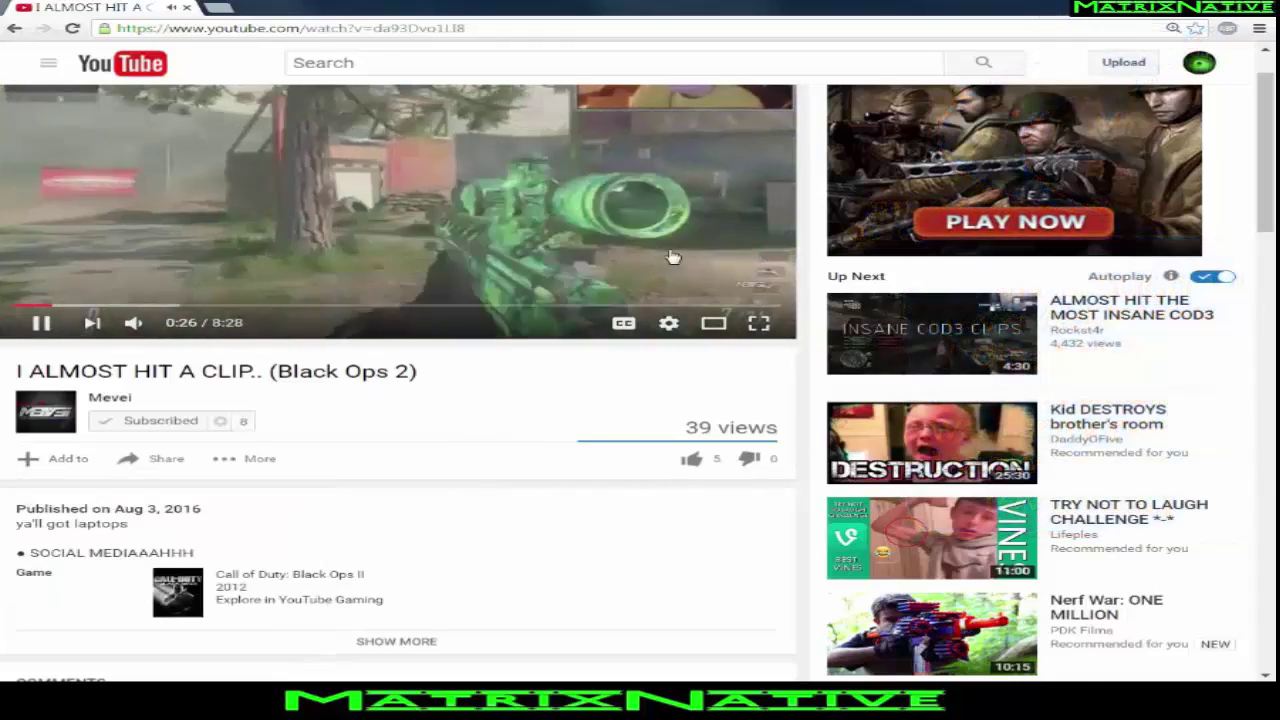
click(14, 29)
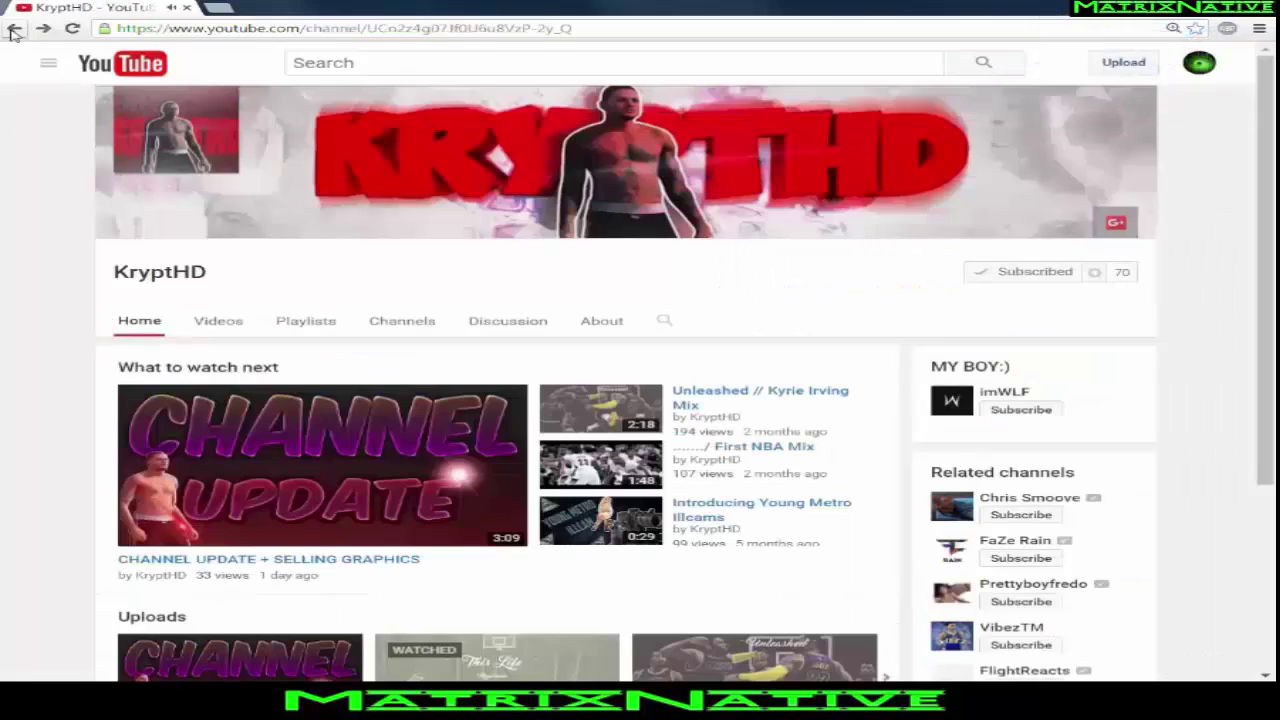
- Save 'CHANNEL UPDATE + SELLING GRAPHICS' to a new public playlist named 'KryptHD'
click(270, 561)
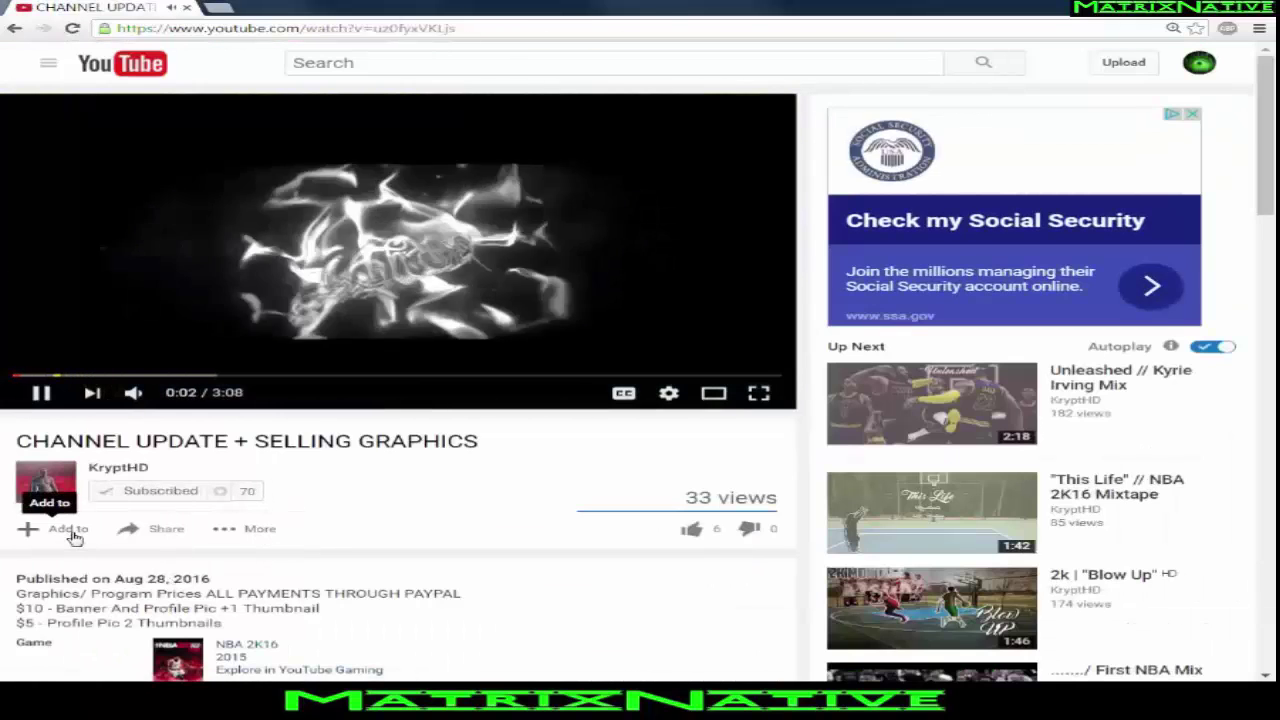
click(75, 538)
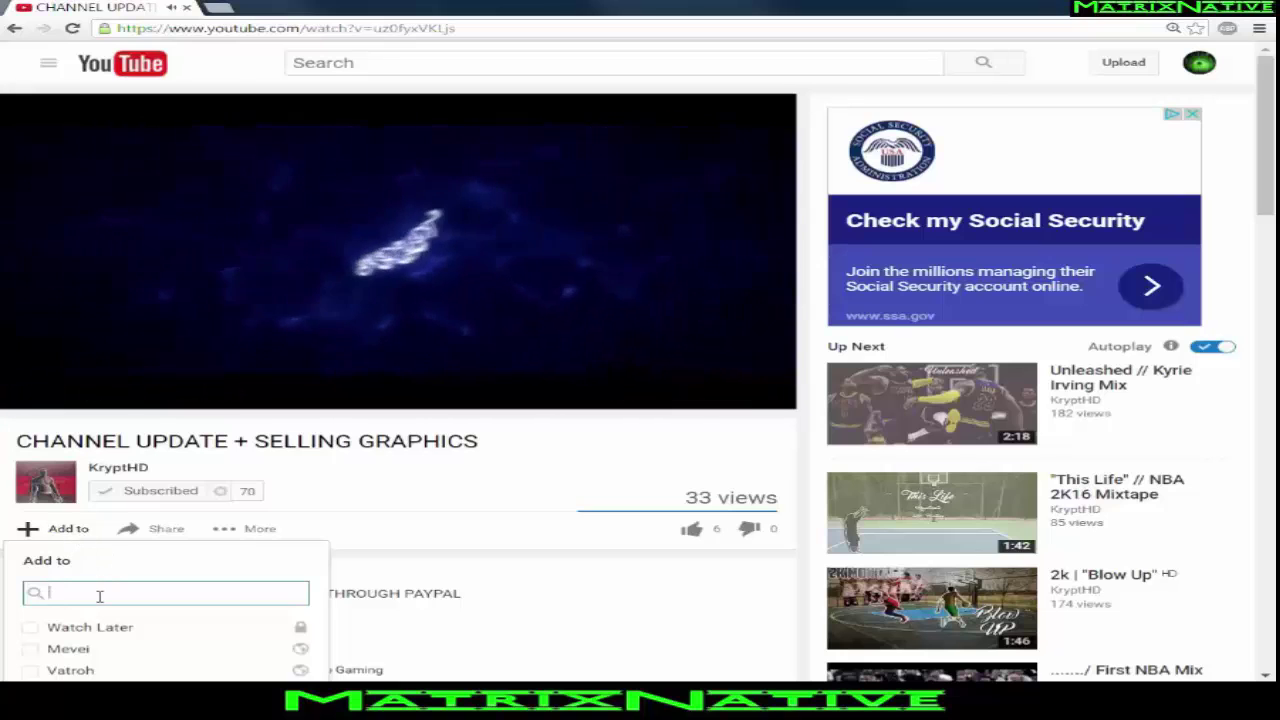
text(KryptHD)
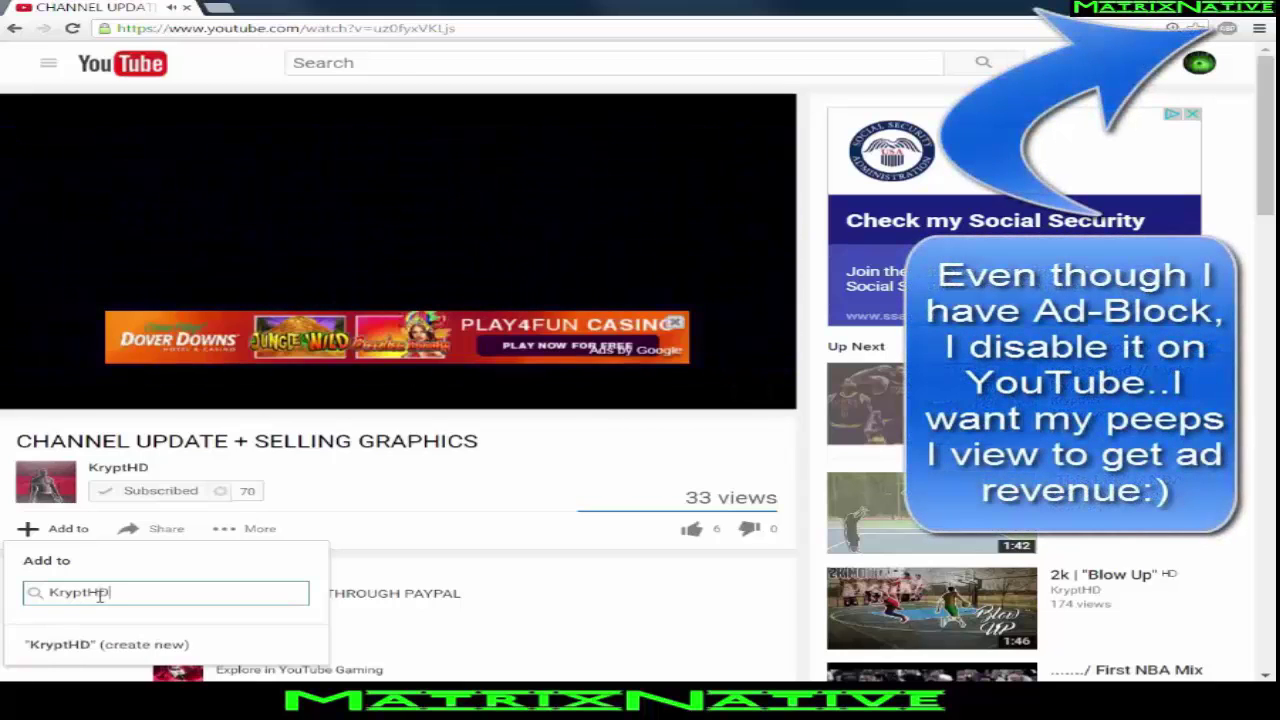
click(145, 645)
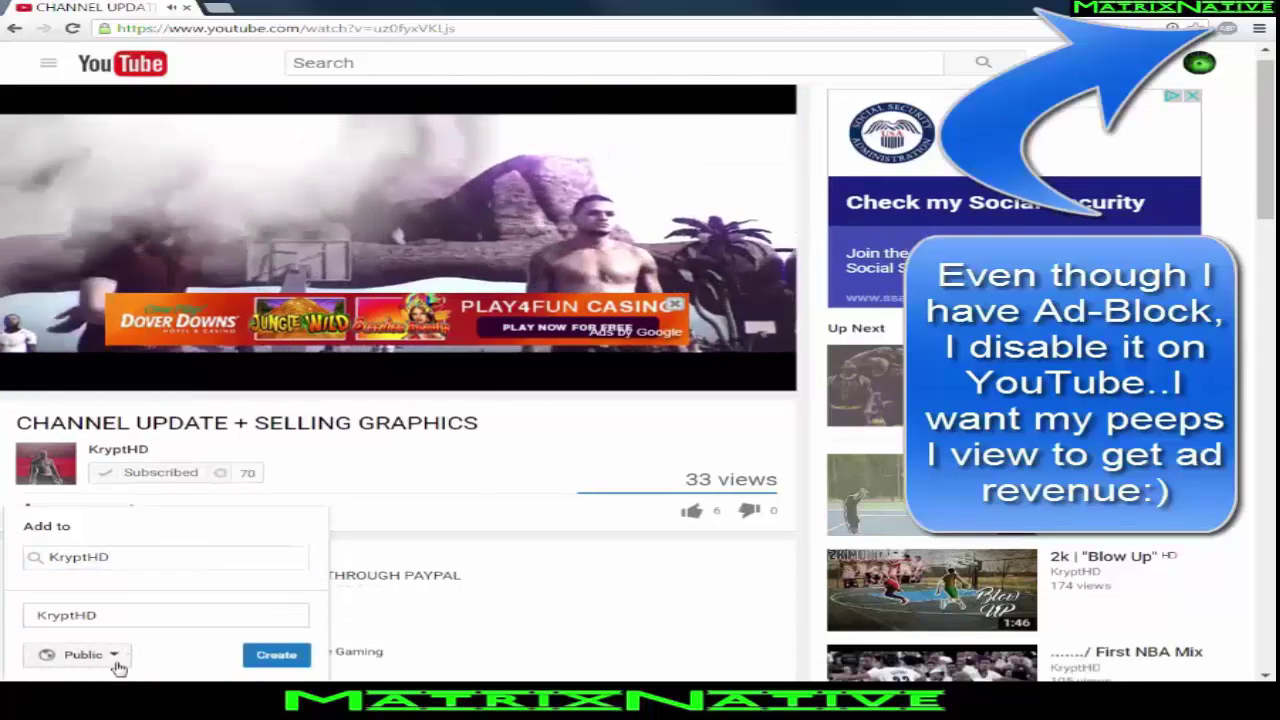
click(116, 660)
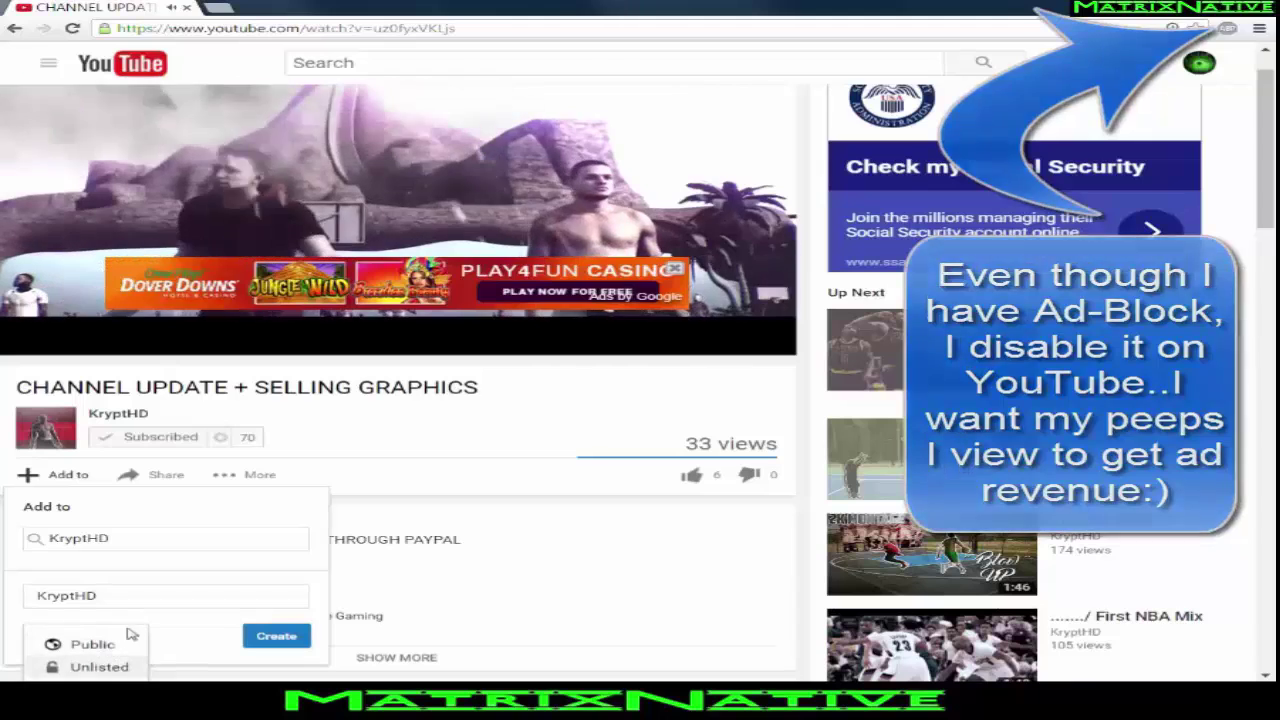
click(126, 645)
click(272, 638)
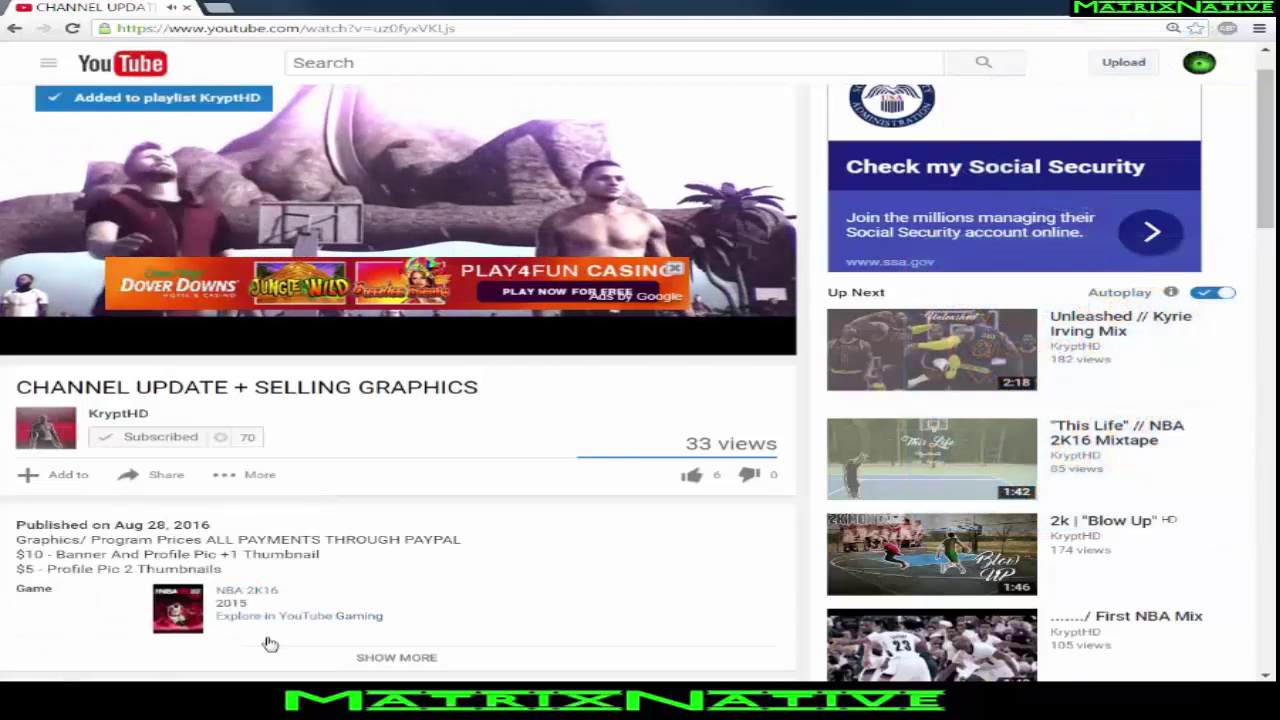
- Verify the video is in KryptHD, then close the ad covering the video
click(57, 478)
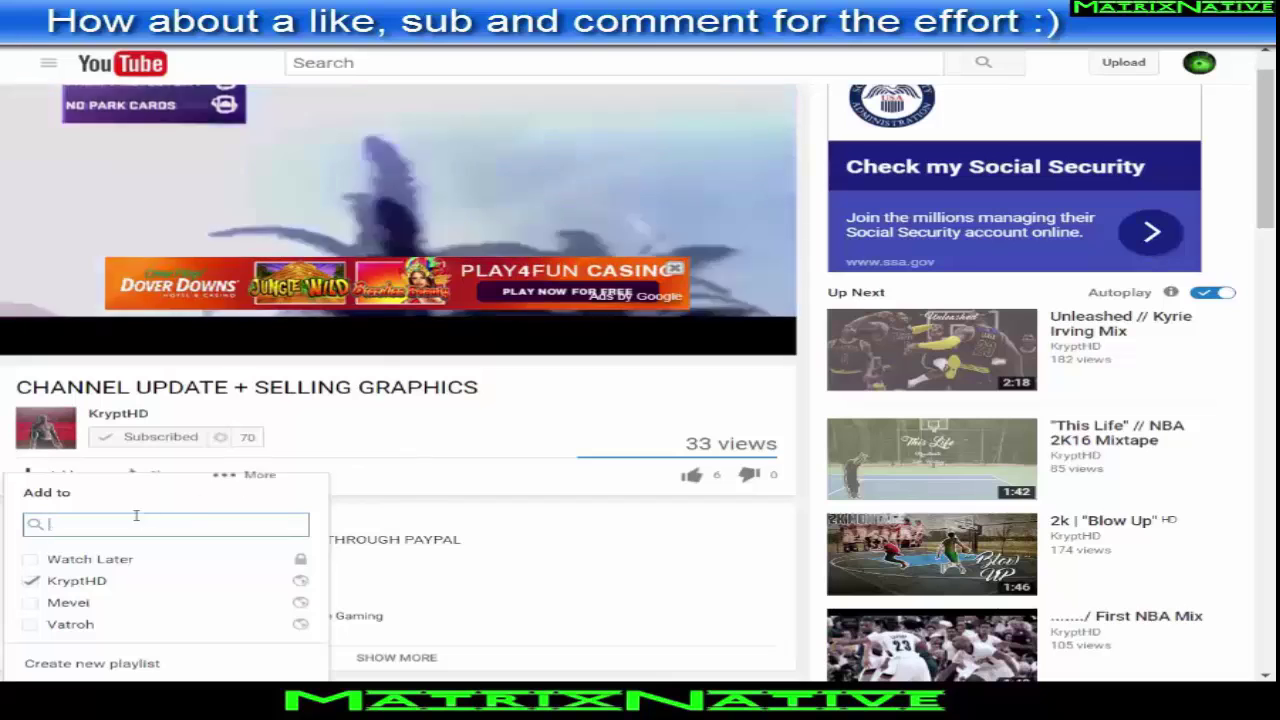
click(607, 389)
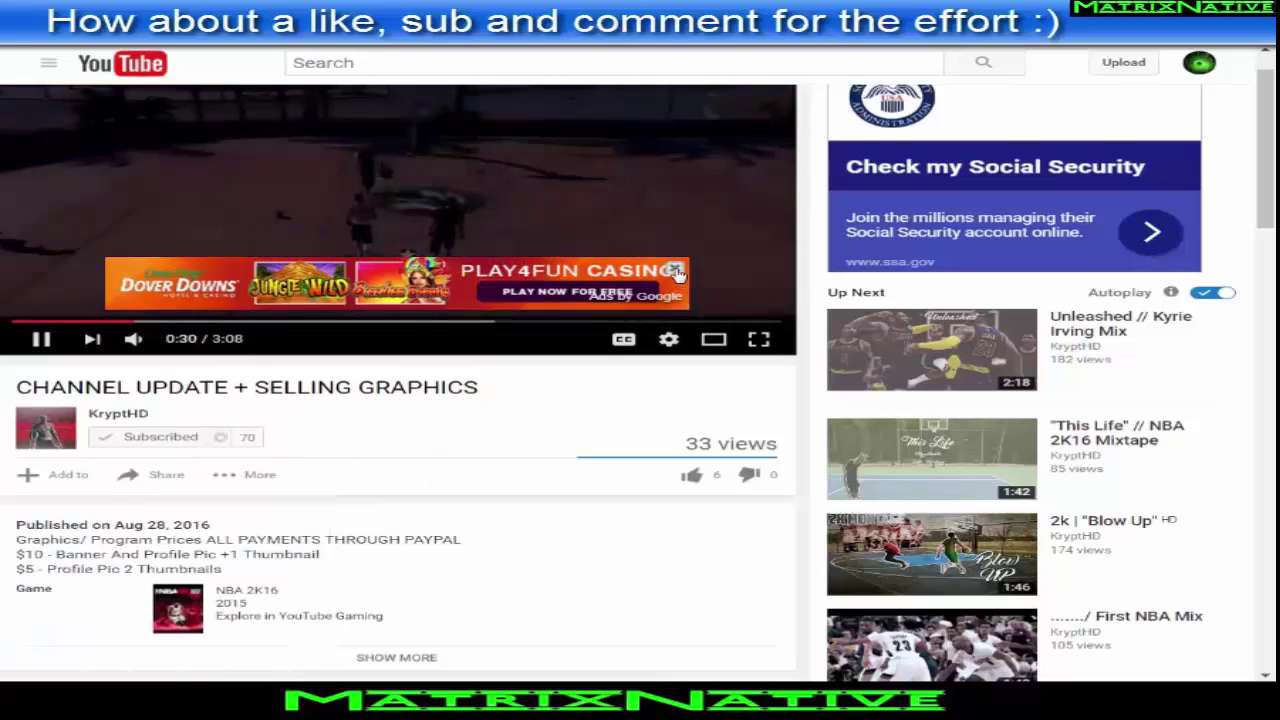
click(676, 270)
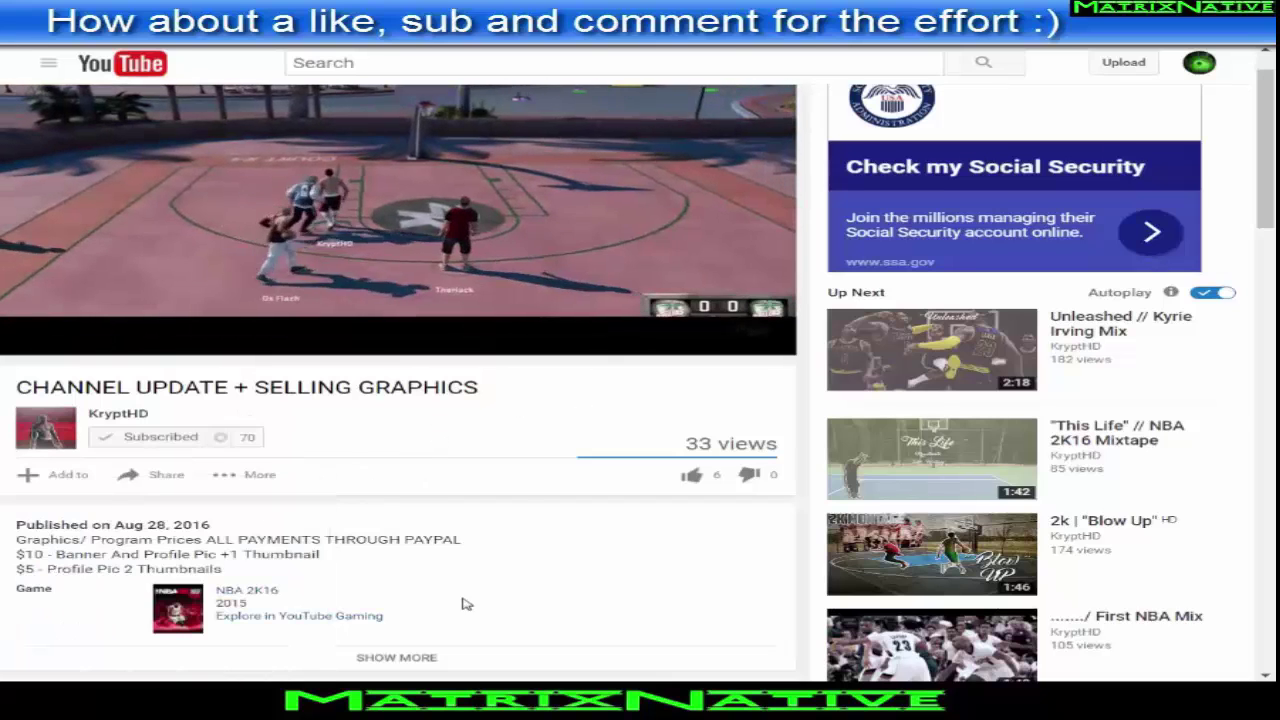
- Go from My Channel to Video Manager to list the KryptHD, Mevei and Vatroh playlists
click(52, 66)
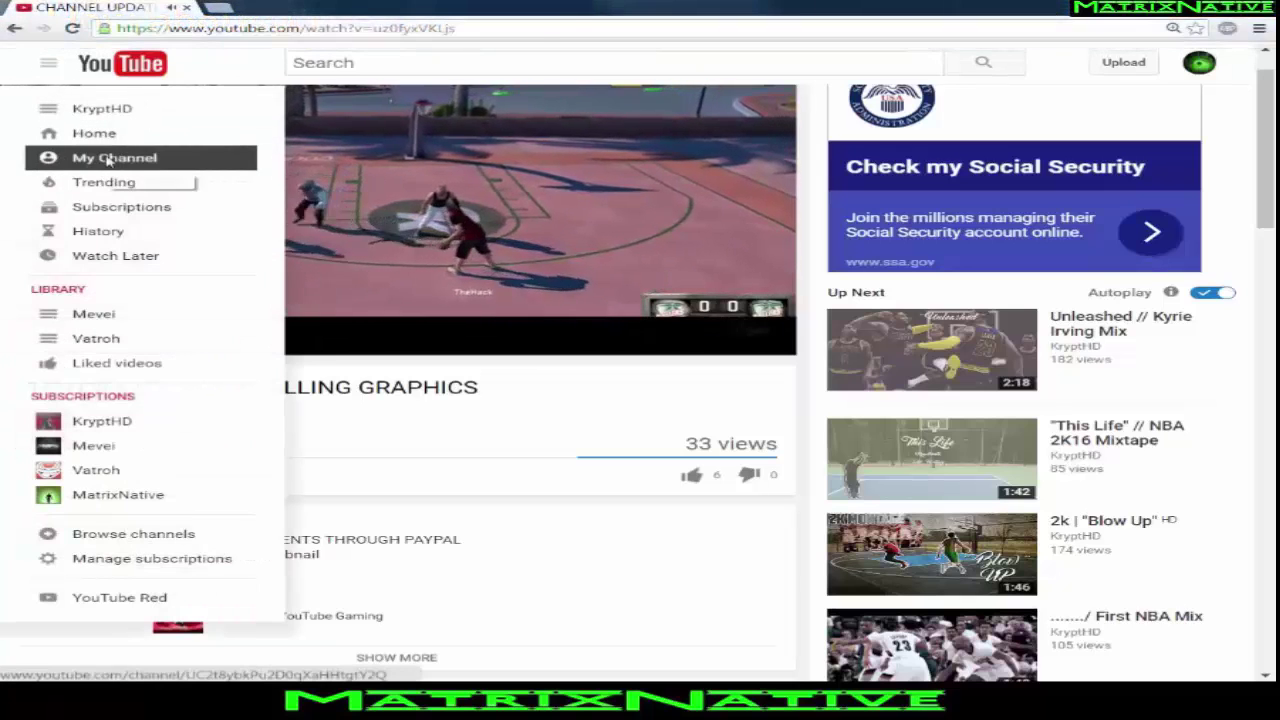
click(110, 160)
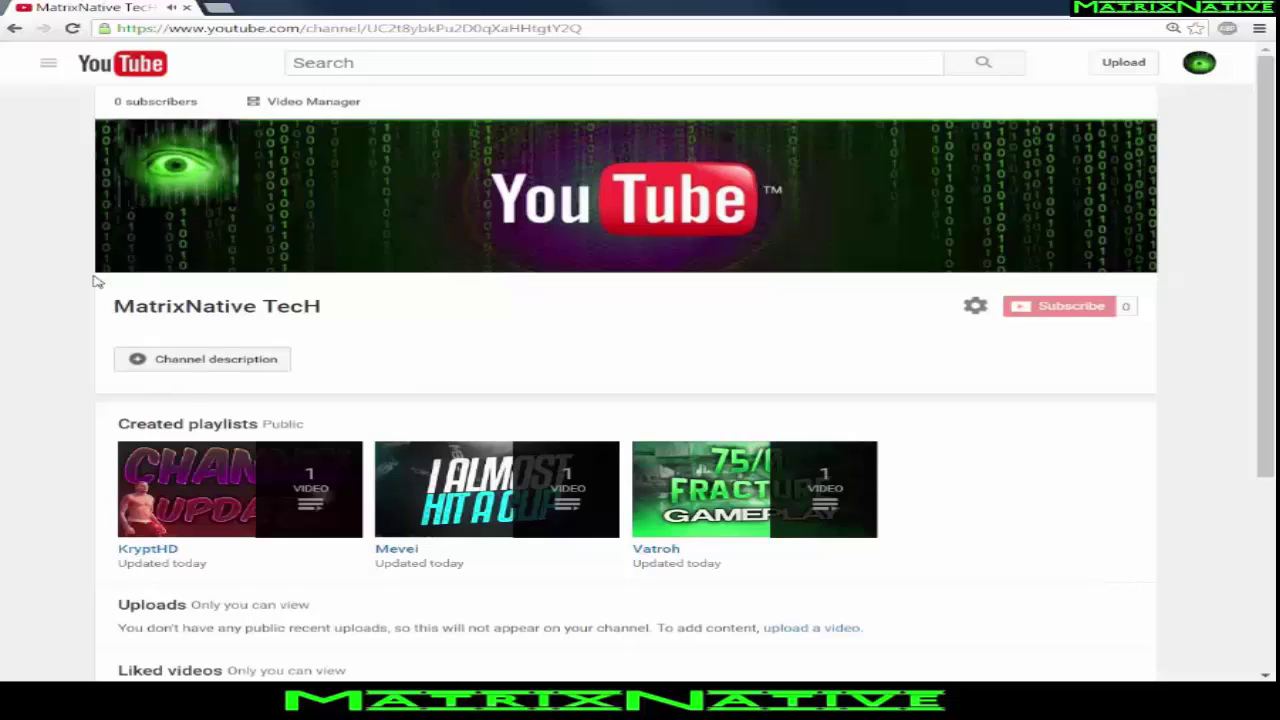
click(312, 106)
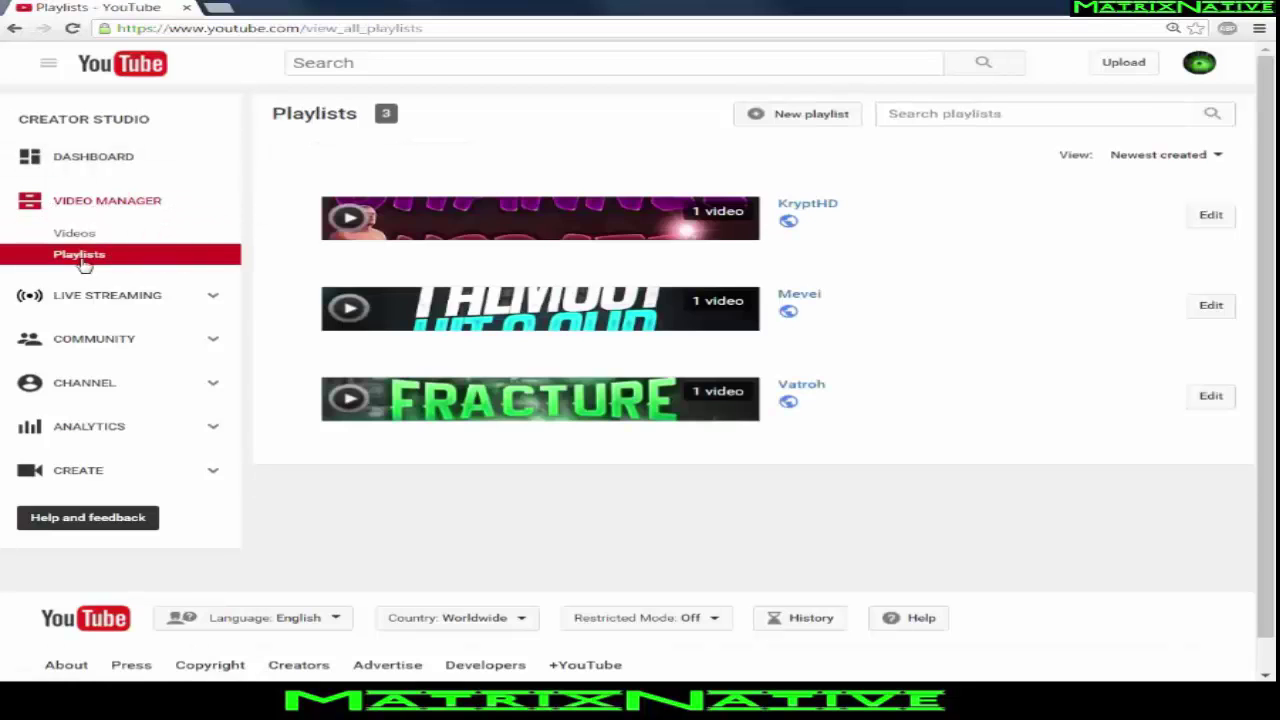
- Delete the KryptHD playlist permanently from its edit page
click(1207, 216)
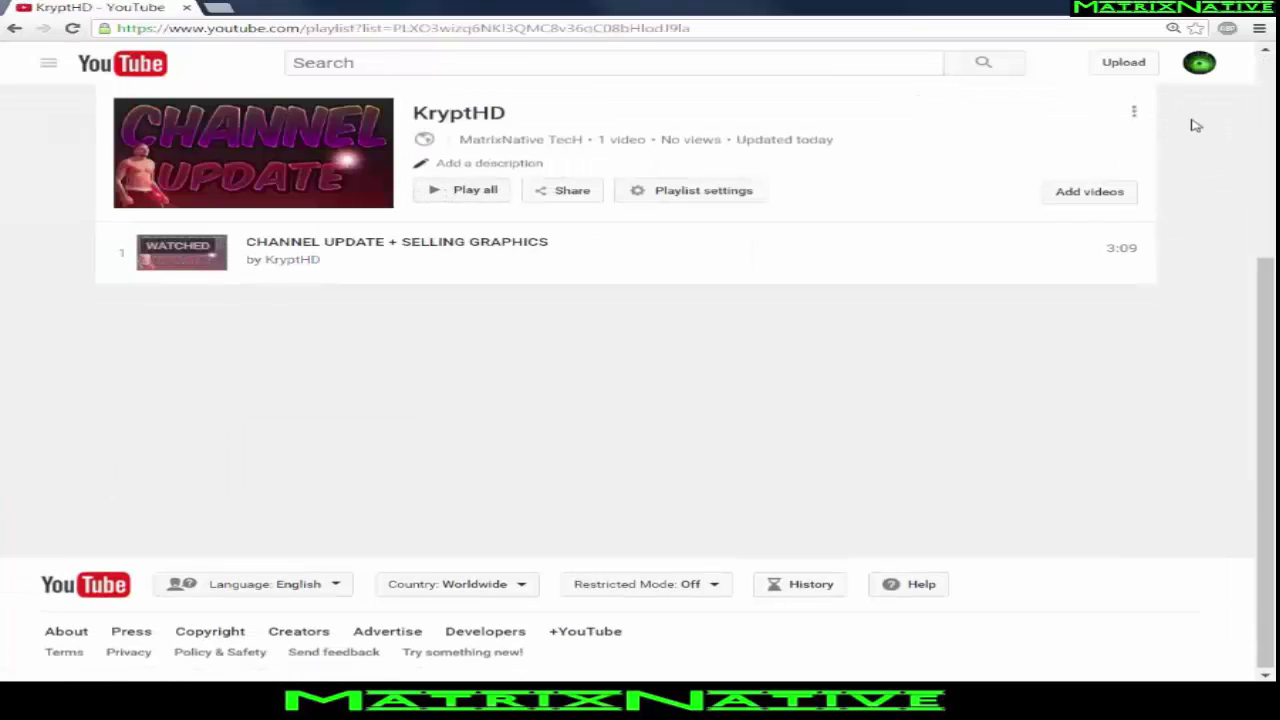
click(1135, 112)
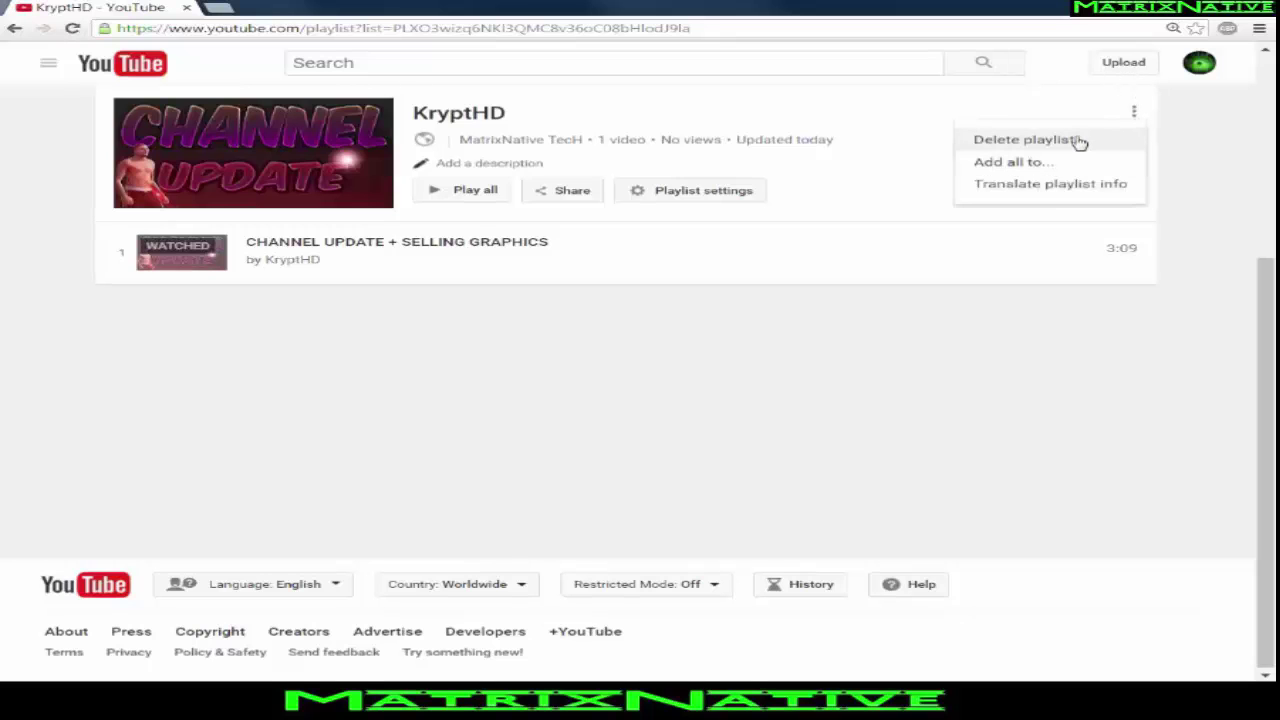
click(1079, 143)
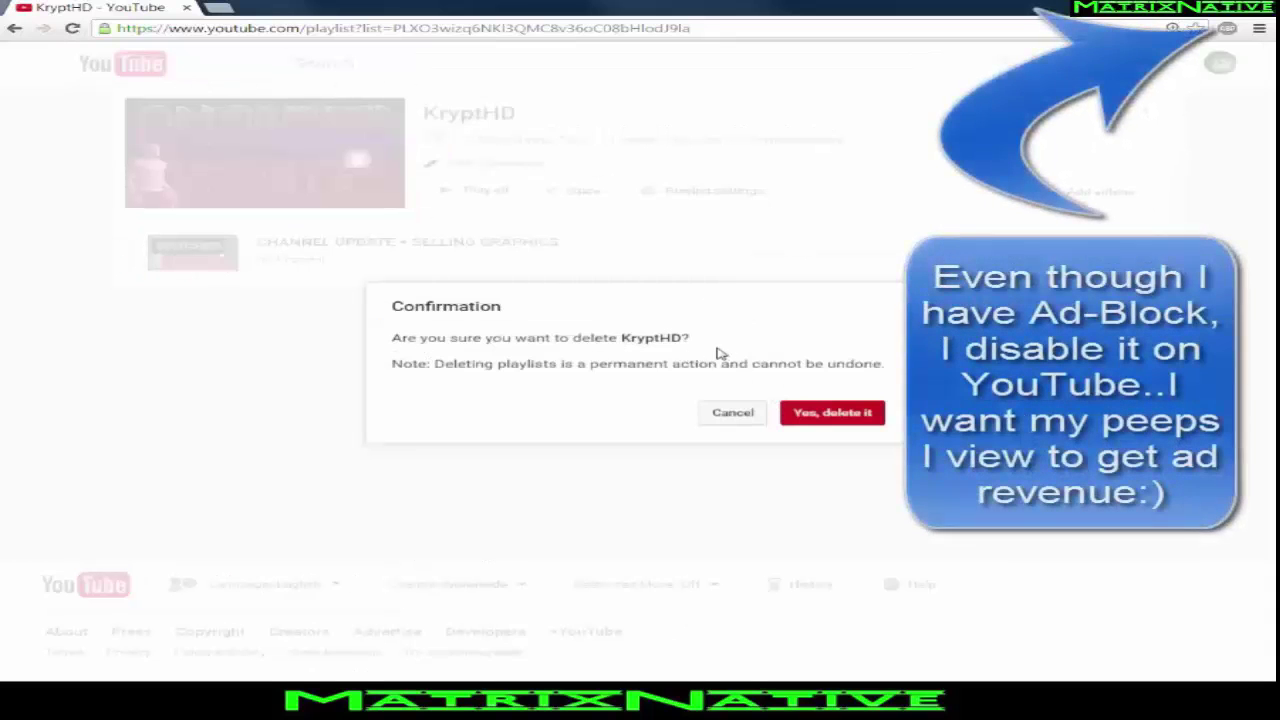
click(838, 413)
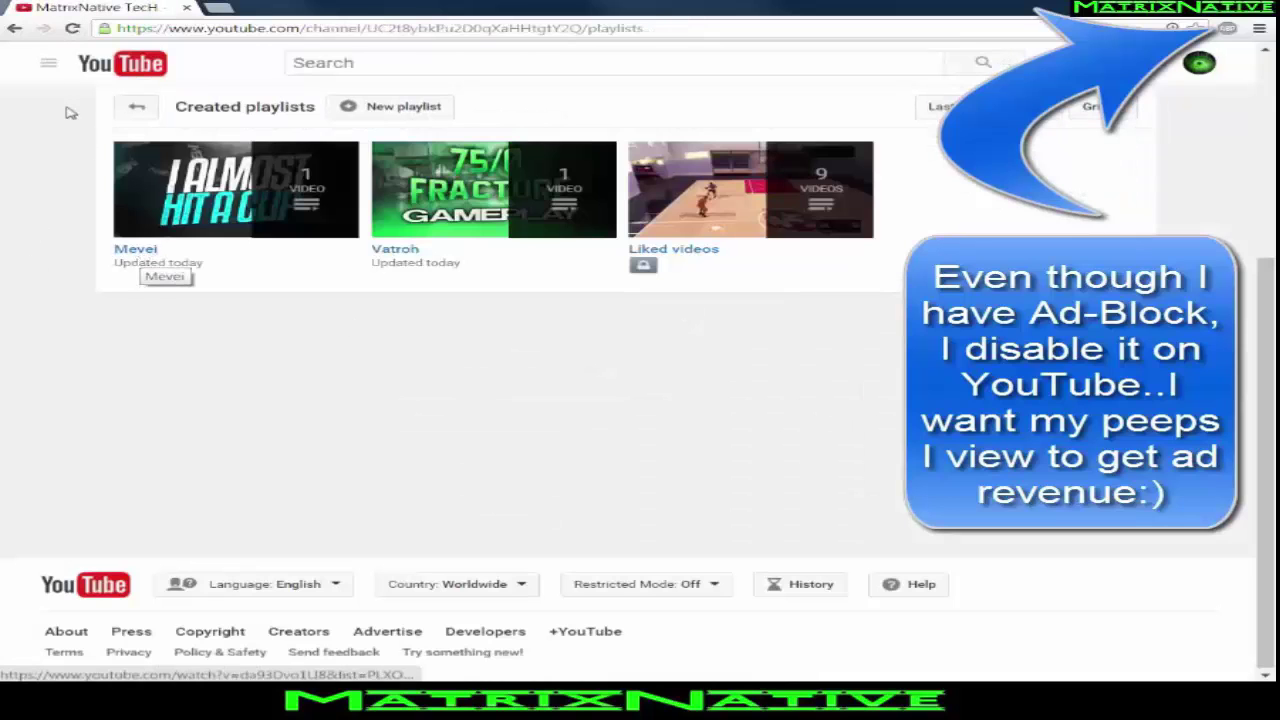
- Return to Video Manager by way of My Channel
click(50, 64)
click(100, 132)
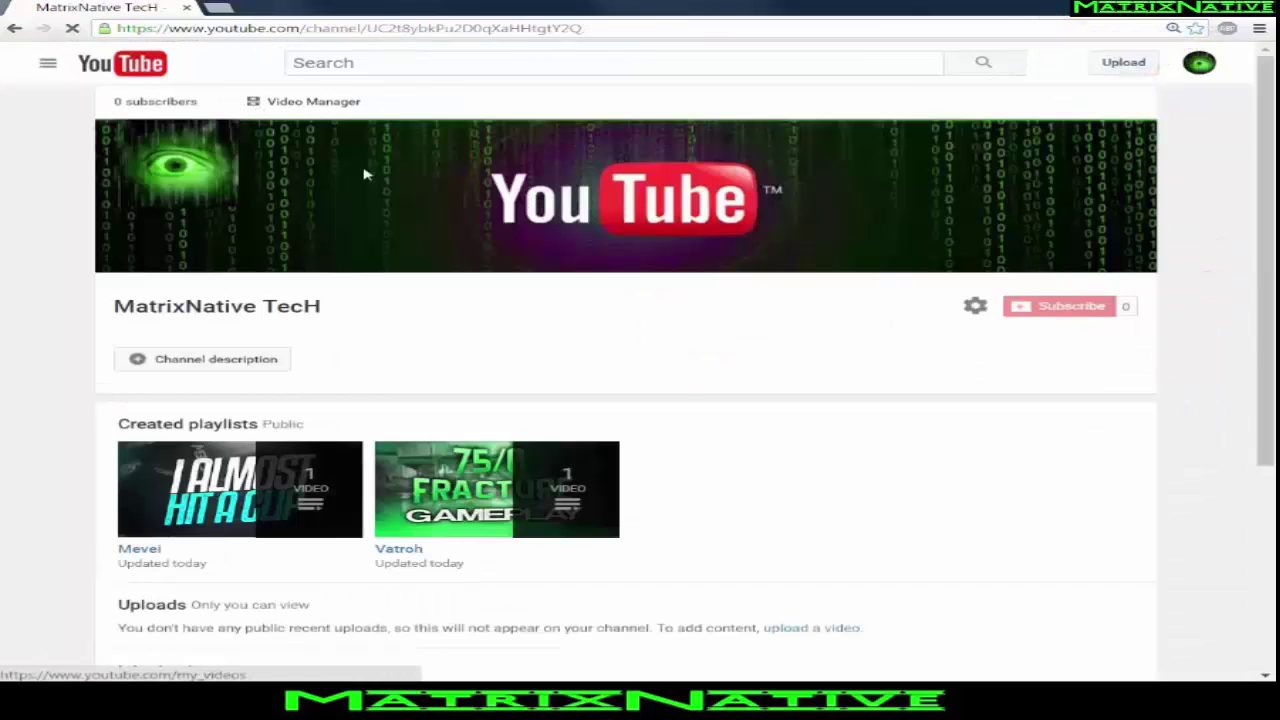
click(310, 104)
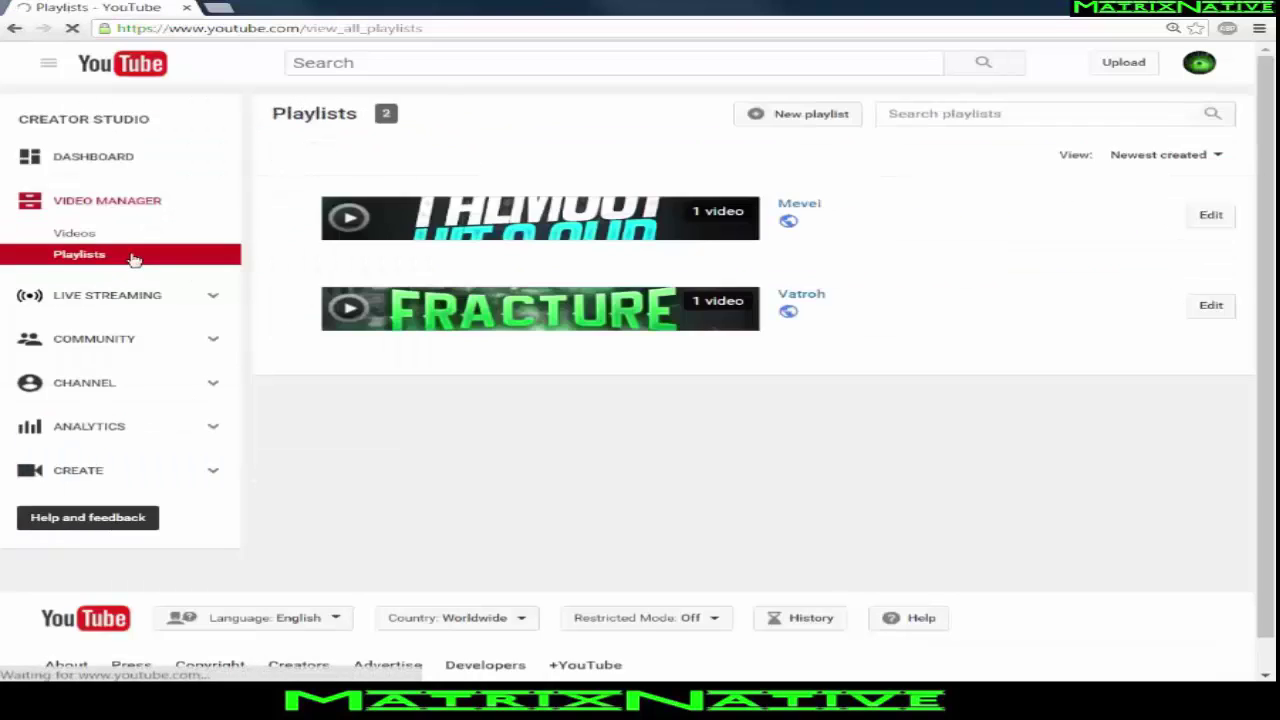
- Delete the Mevei playlist permanently from its edit page
click(1211, 214)
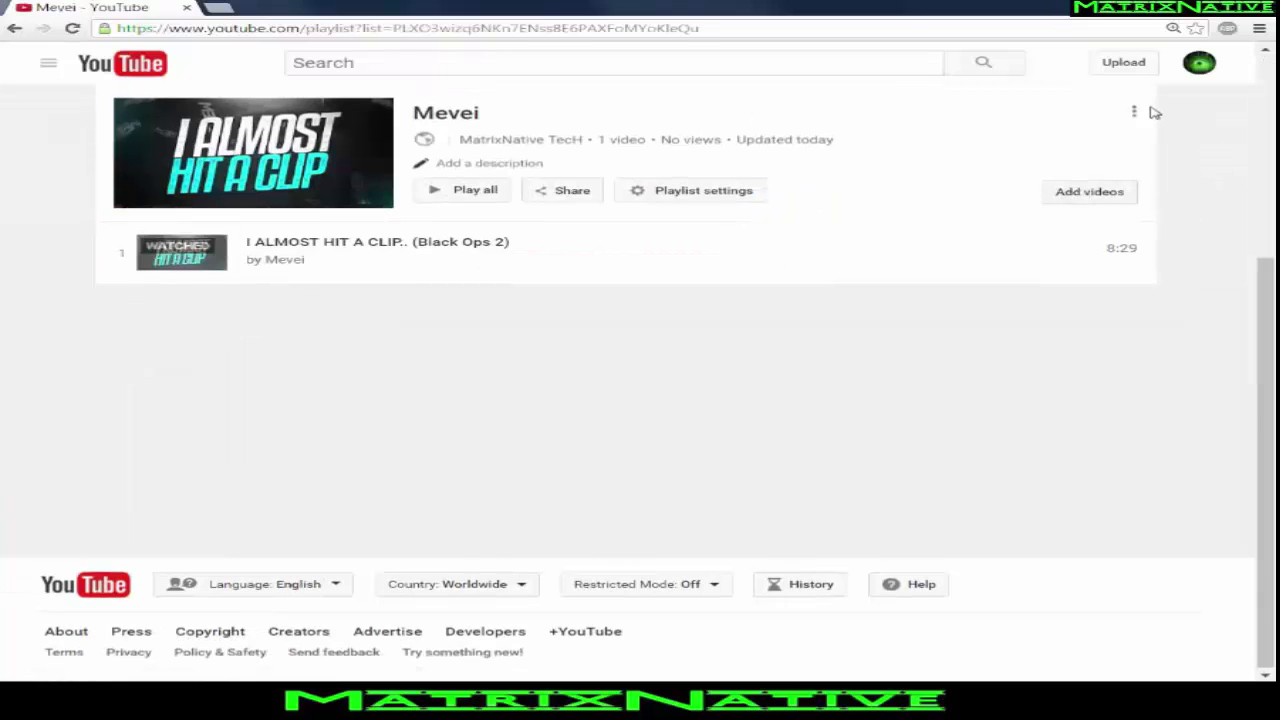
click(1137, 114)
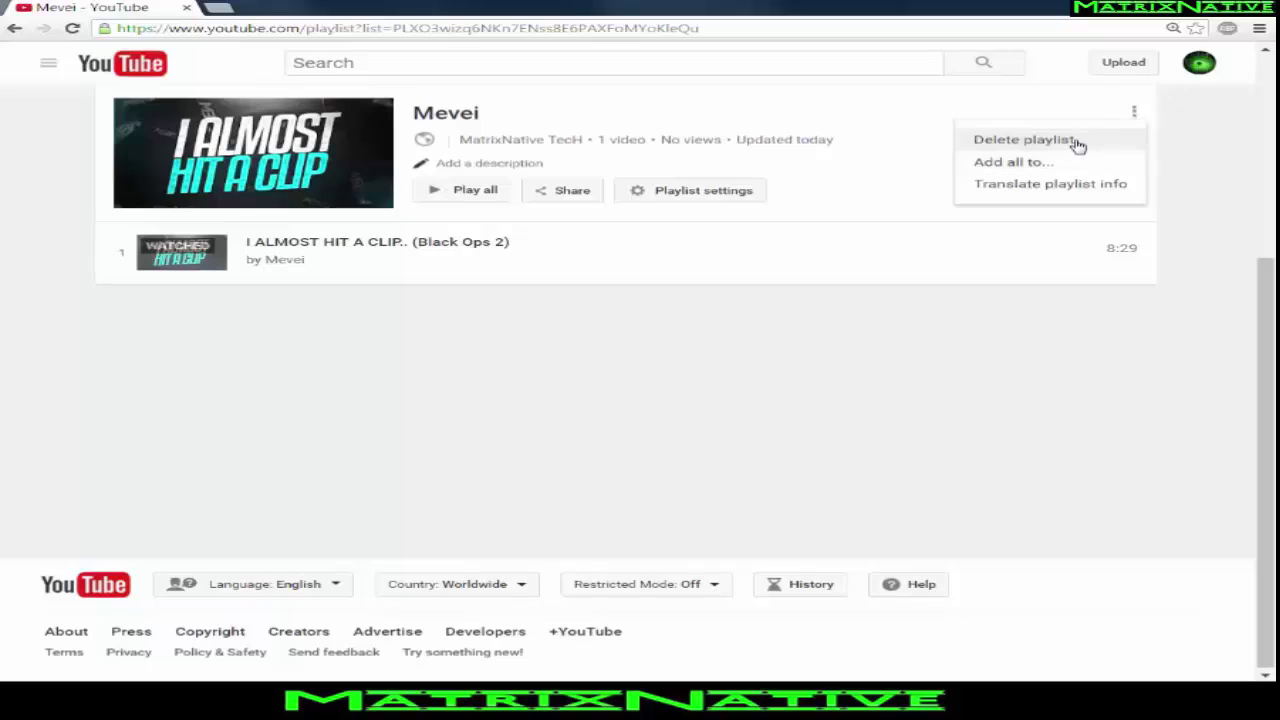
click(1074, 147)
click(820, 414)
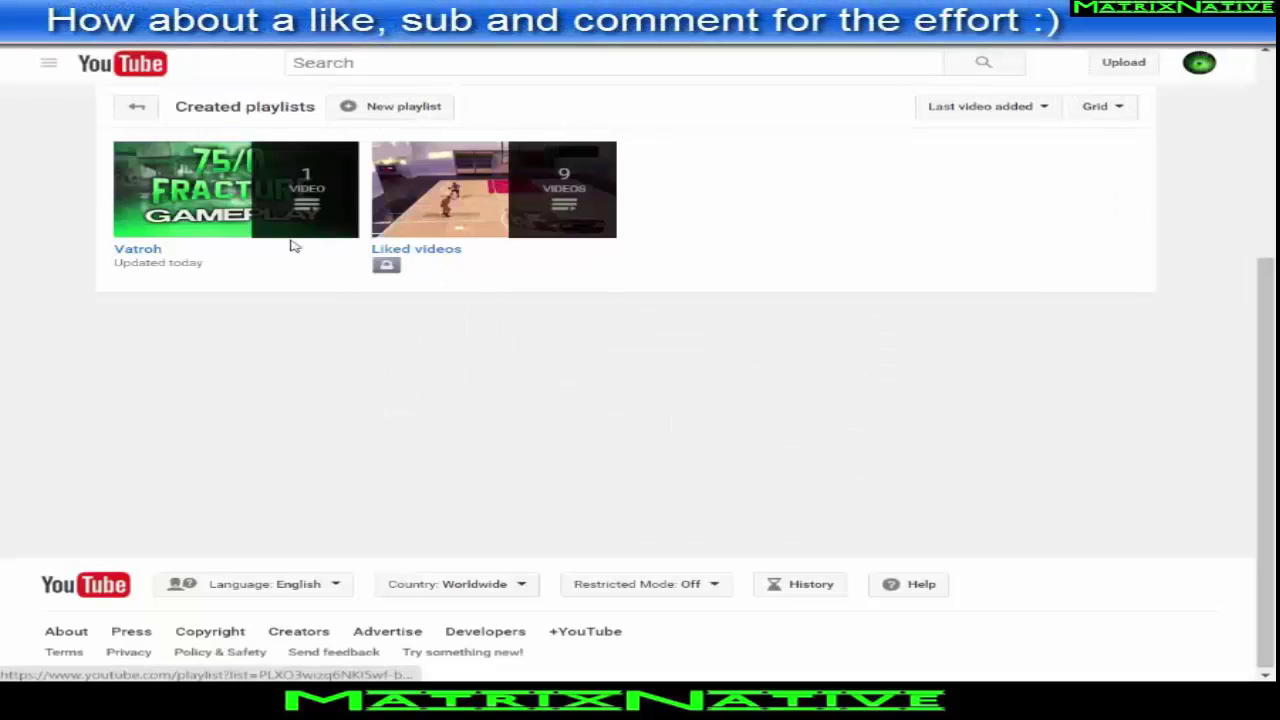
- Delete the Vatroh playlist permanently, leaving only Liked videos
click(137, 250)
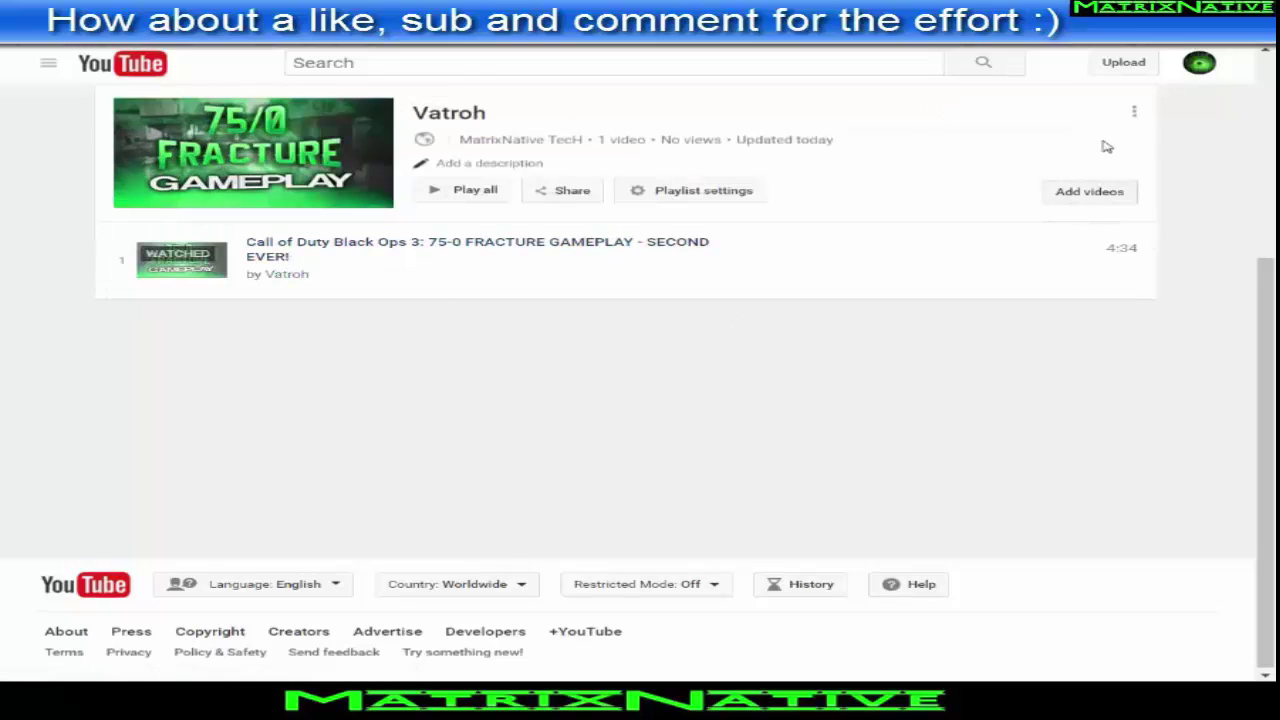
click(1135, 112)
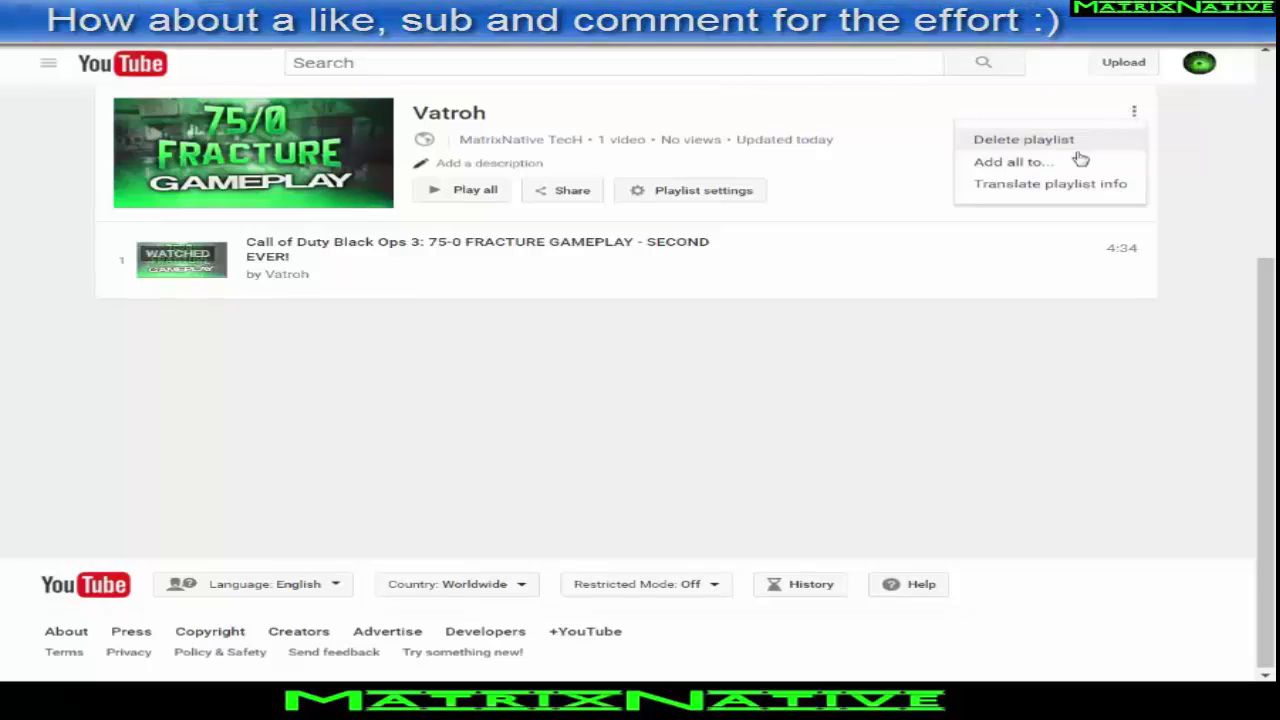
click(1024, 143)
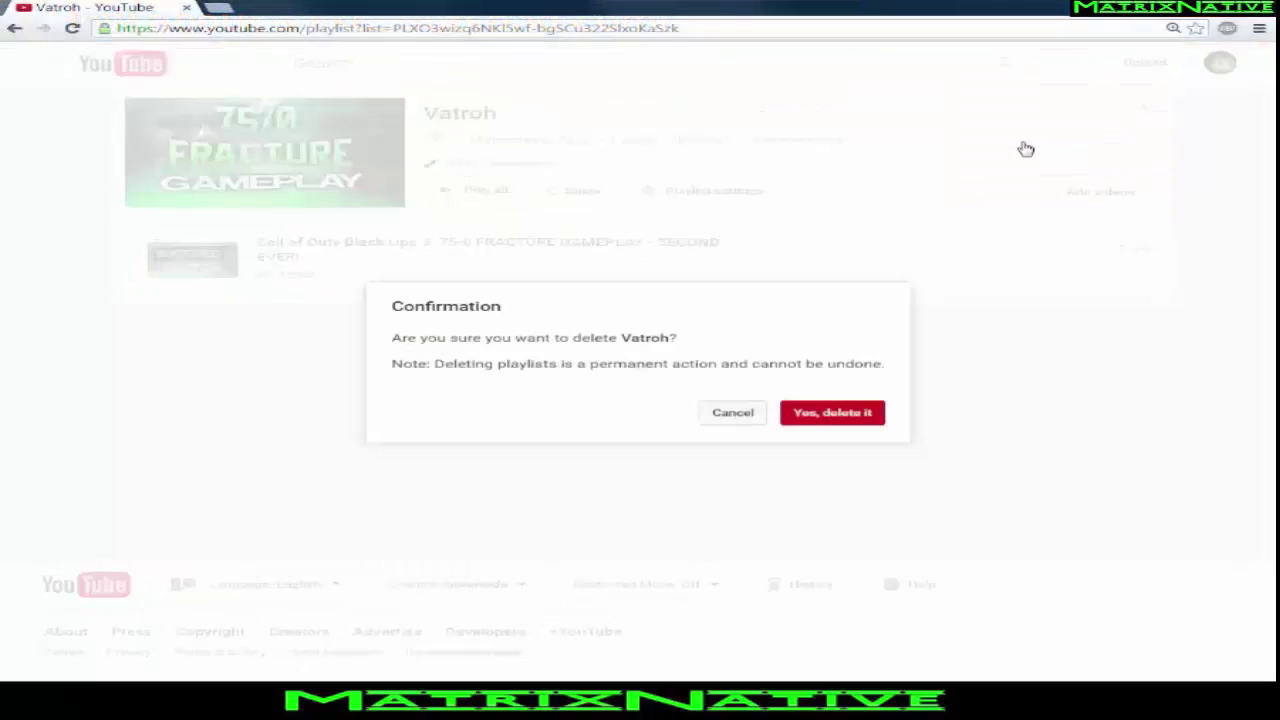
click(833, 413)
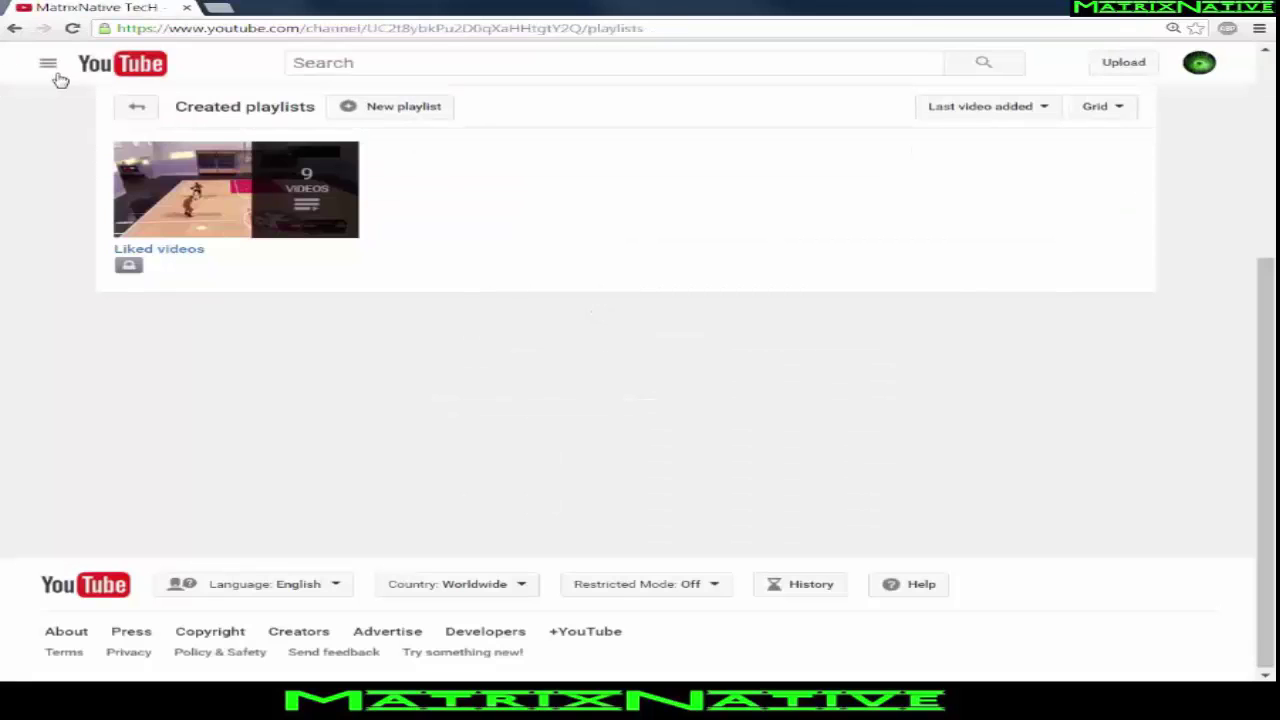
click(48, 64)
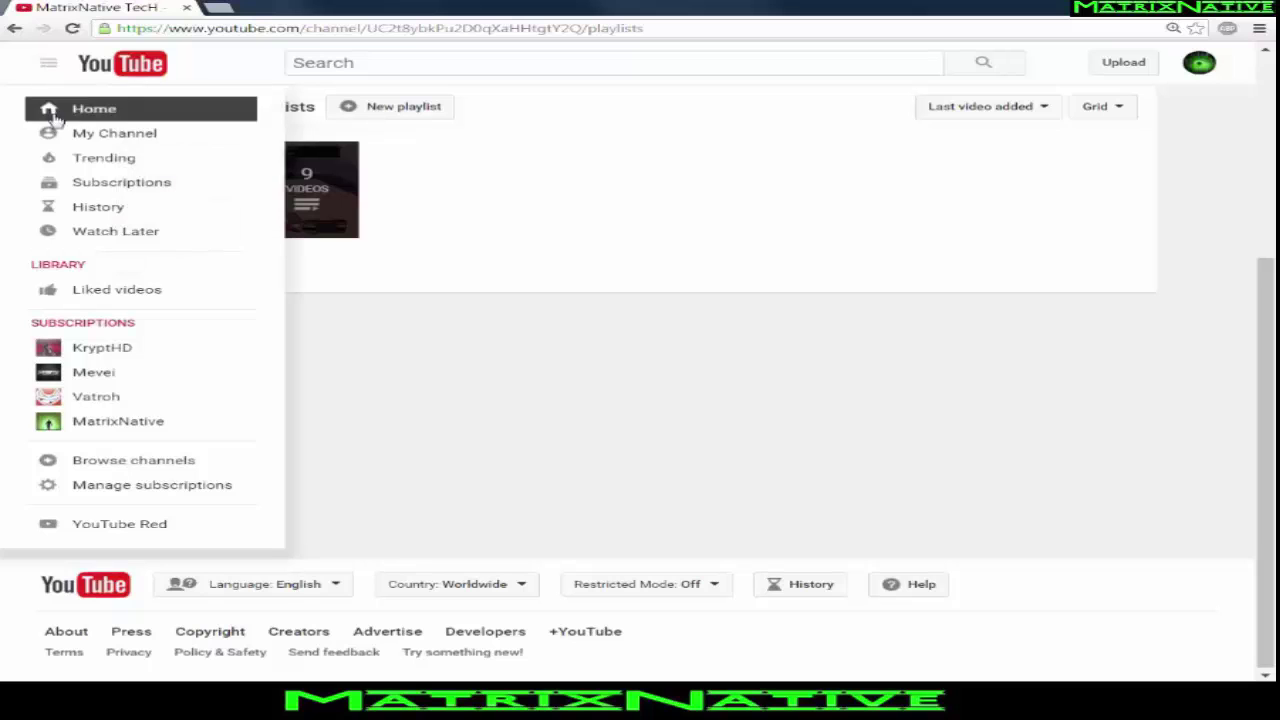